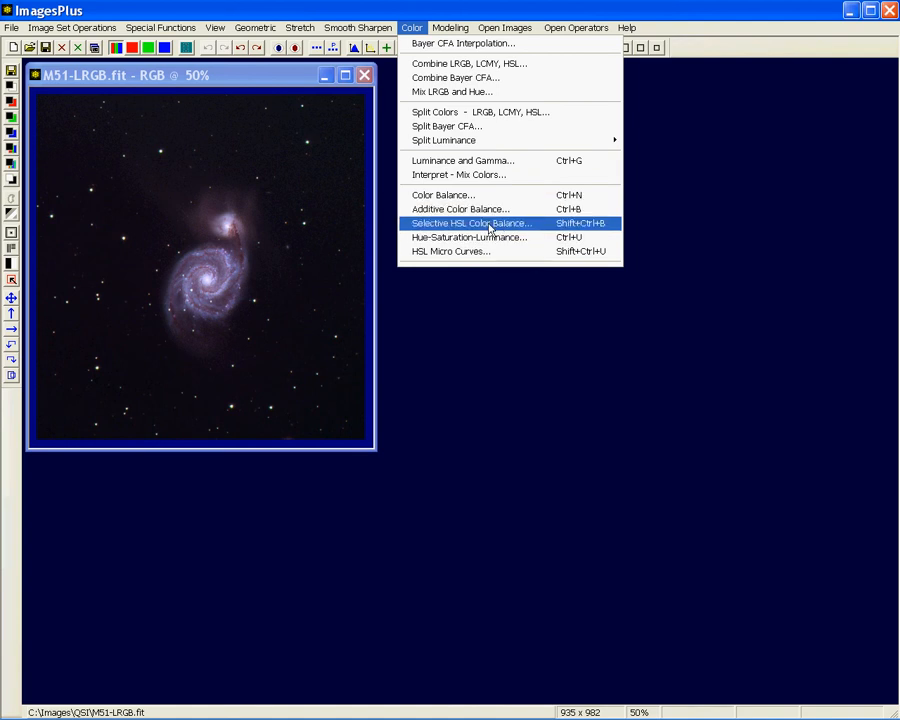
# Open the Selective HSL Color Balance, Hue-Saturation-Luminance and HSL Micro Curves dialogs for M51-LRGB.fit and arrange them without overlap
pyautogui.click(490, 228)
pyautogui.click(412, 27)
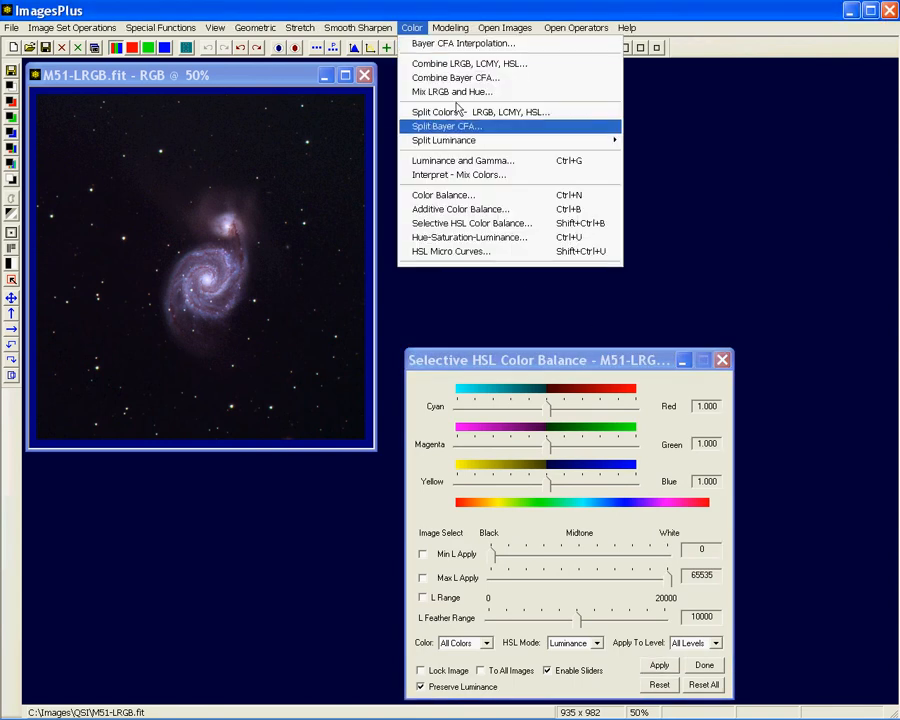
pyautogui.click(509, 240)
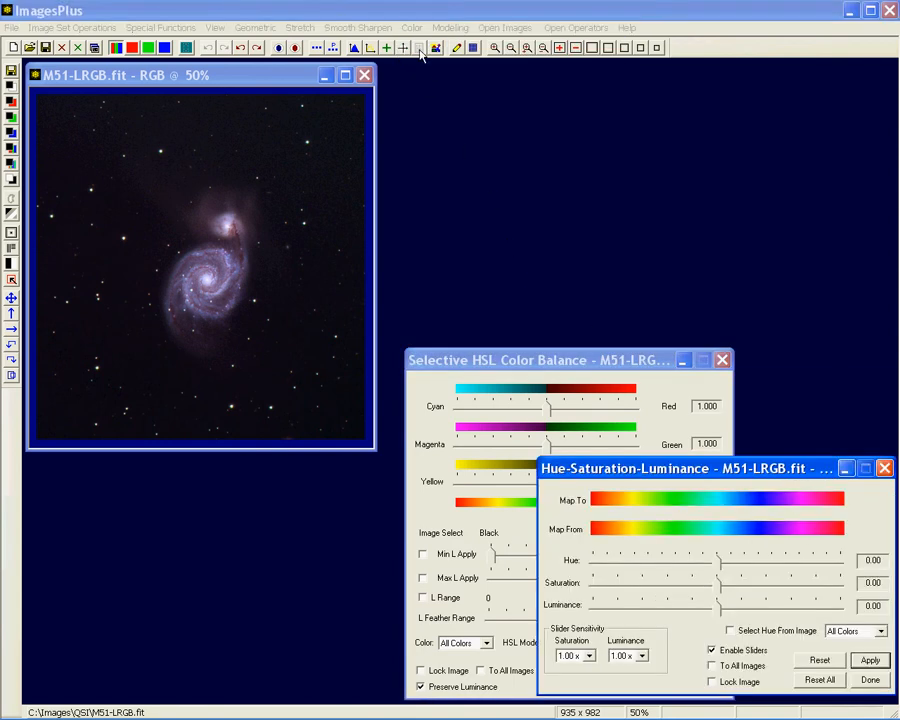
pyautogui.click(412, 27)
pyautogui.click(478, 254)
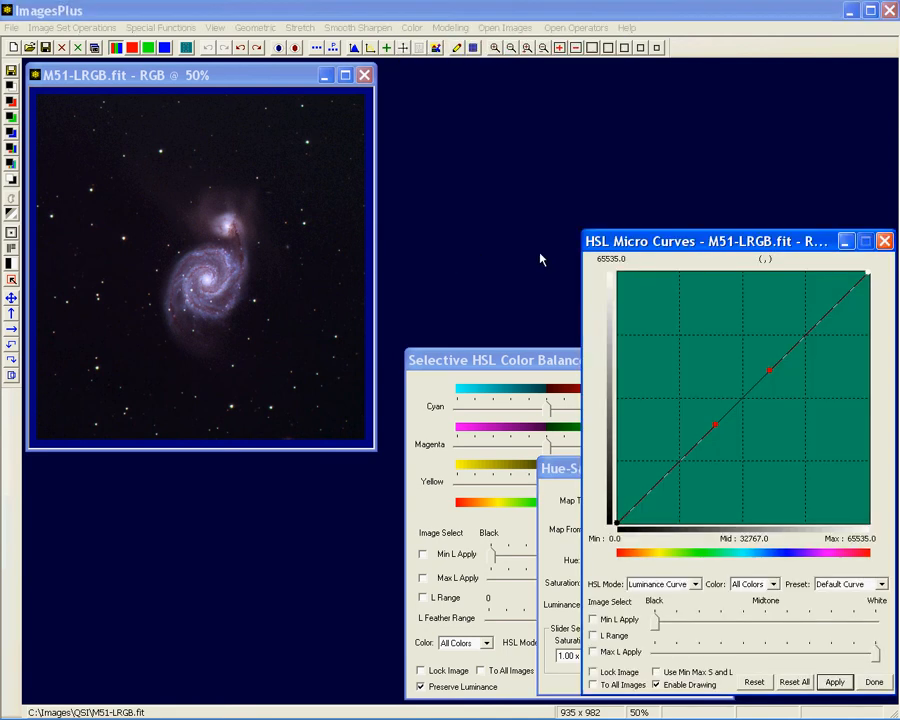
pyautogui.moveTo(647, 242); pyautogui.dragTo(154, 262)
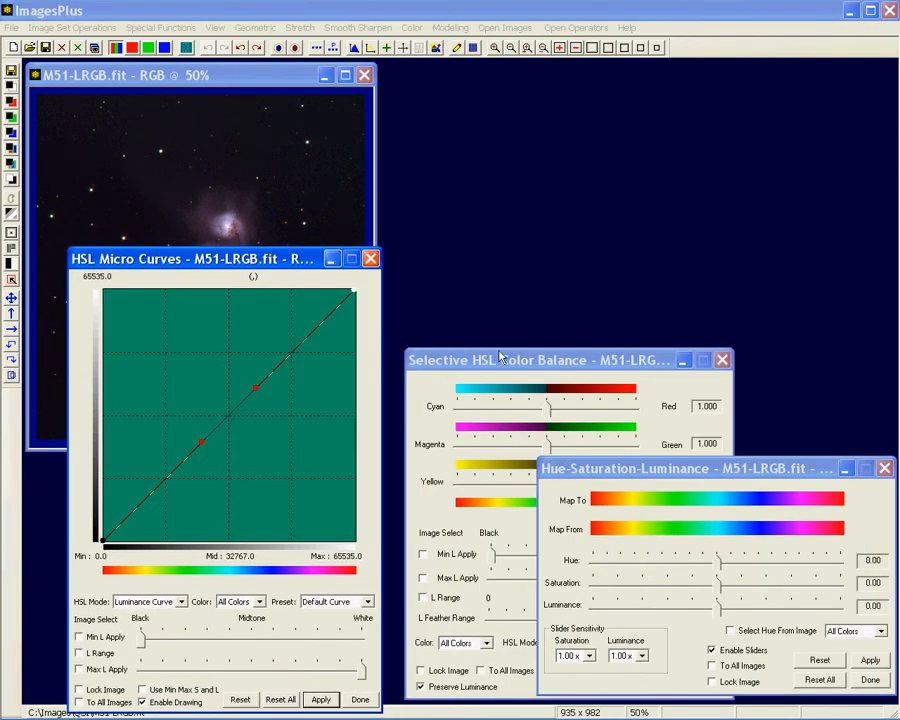
pyautogui.moveTo(595, 470); pyautogui.dragTo(650, 97)
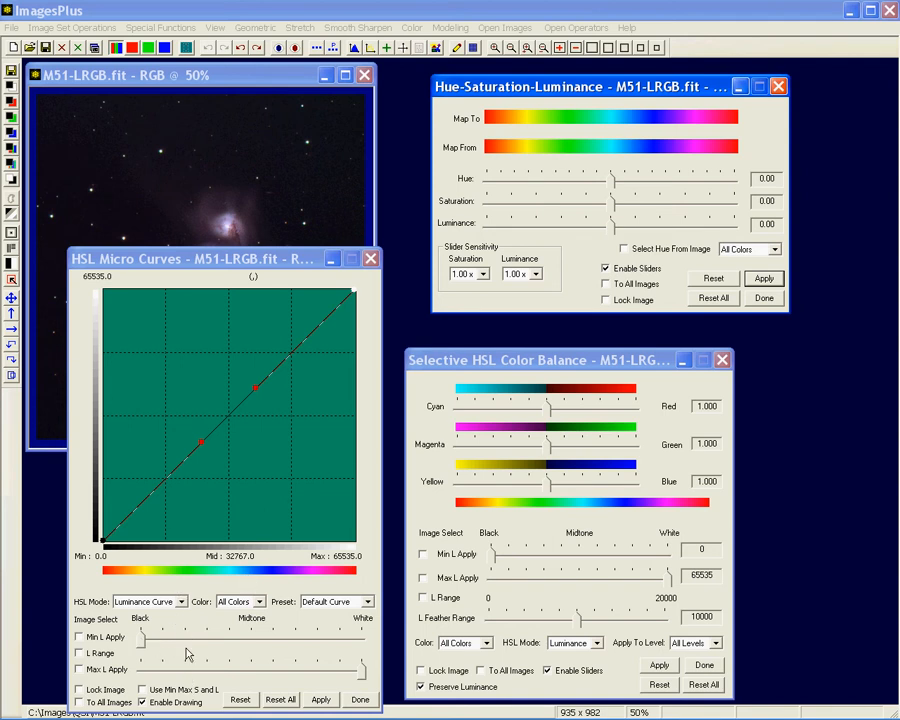
# Set the HSL Micro Curves mode to Saturation Curve, and close every dialog except Selective HSL Color Balance
pyautogui.click(181, 601)
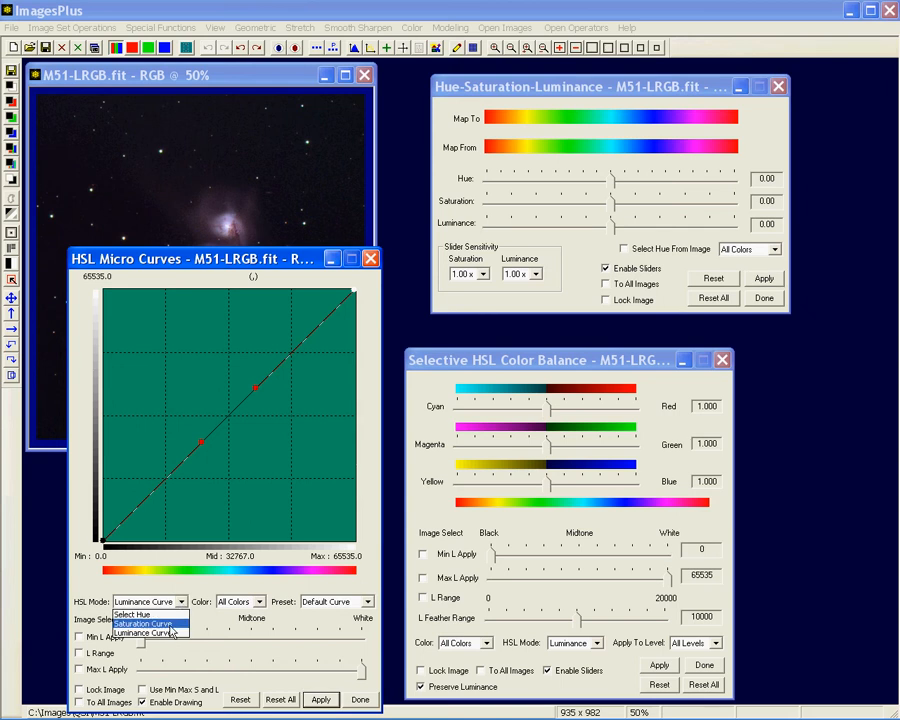
pyautogui.click(171, 625)
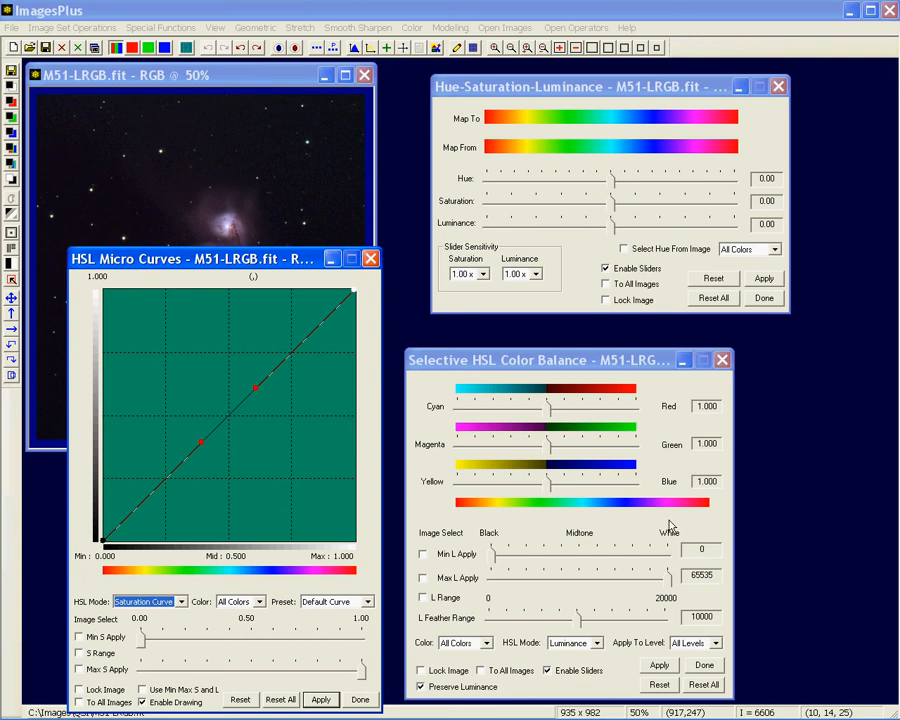
pyautogui.click(372, 260)
pyautogui.click(778, 88)
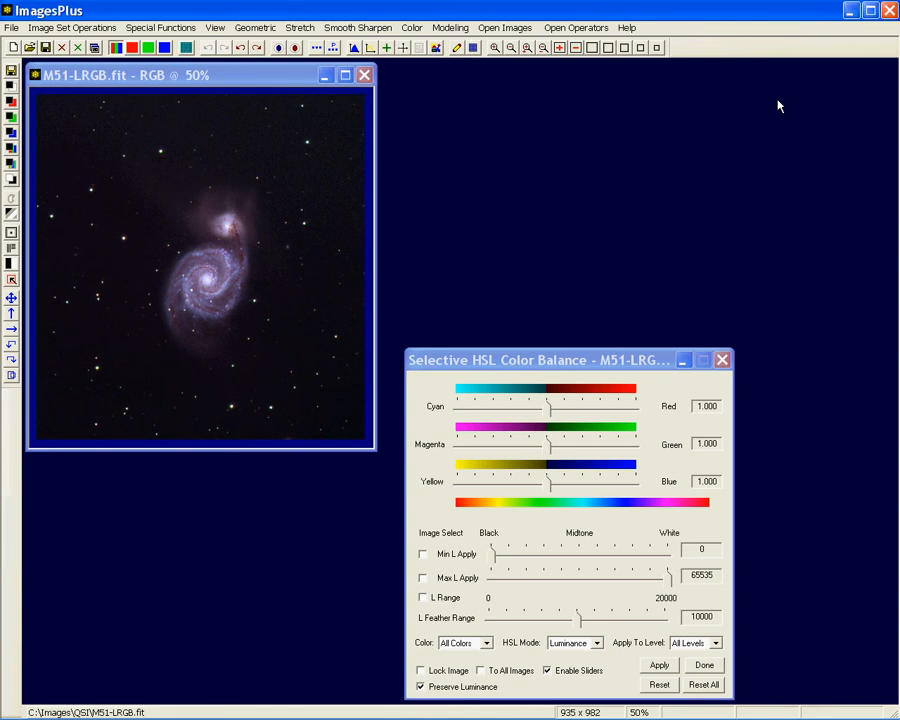
pyautogui.moveTo(564, 364); pyautogui.dragTo(632, 355)
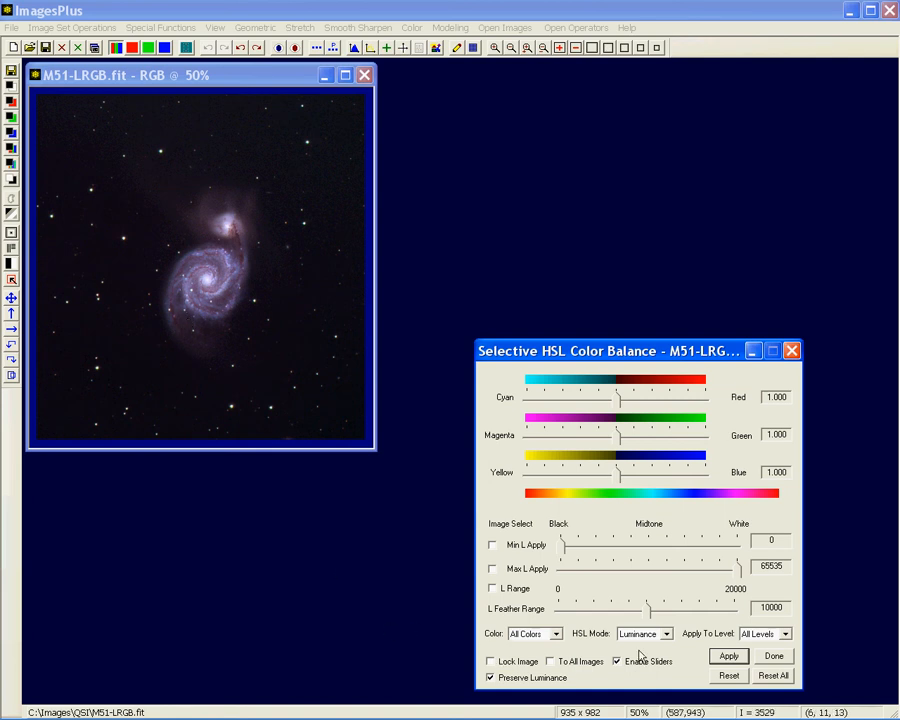
# Use the Select Hue mode with H Range to target Blues for the color balance, working in Luminance mode
pyautogui.click(665, 634)
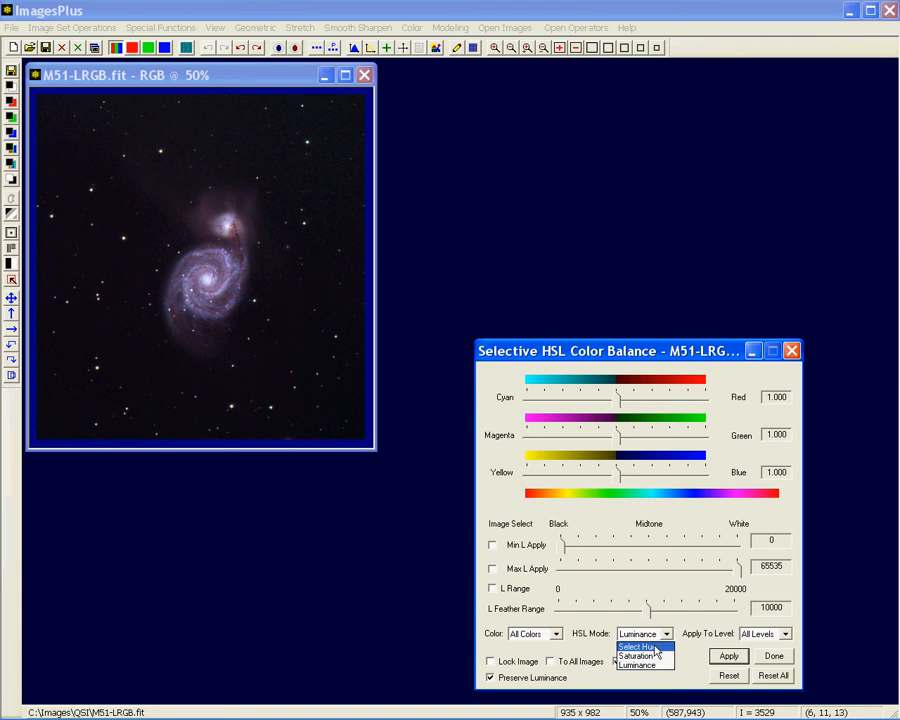
pyautogui.click(660, 646)
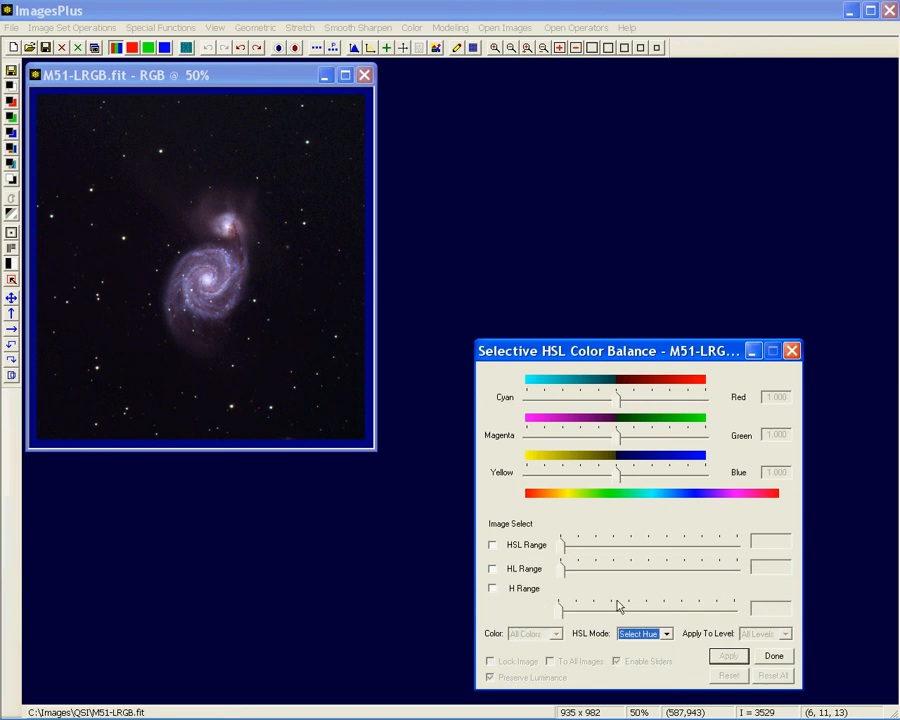
pyautogui.click(492, 589)
pyautogui.click(492, 589)
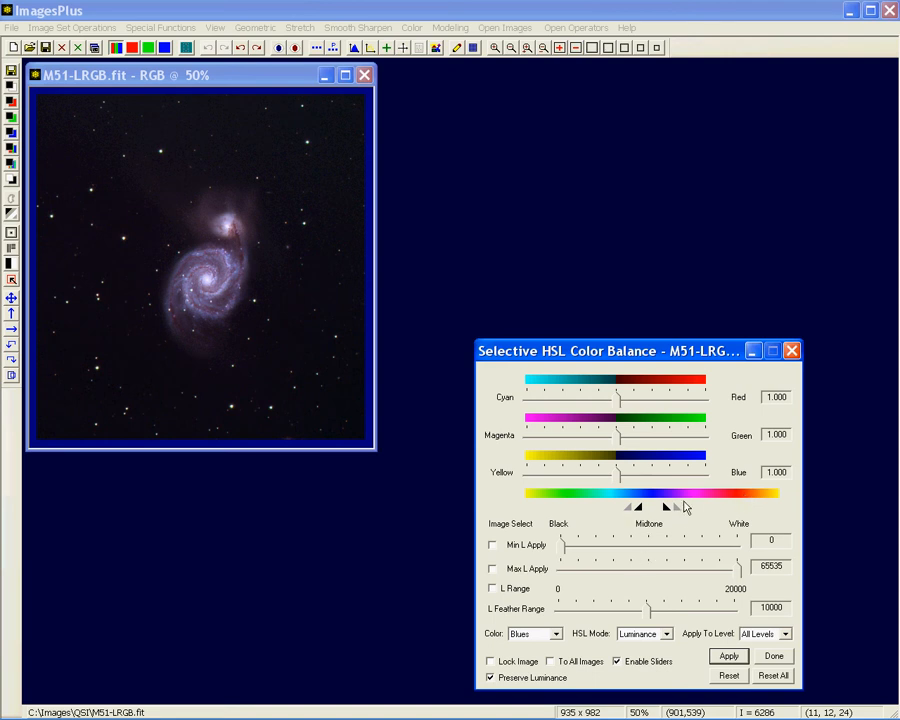
# Adjust the range and feather markers under the hue spectrum so the Blues selection spans from cyan-blue to violet
pyautogui.moveTo(628, 508); pyautogui.dragTo(617, 510)
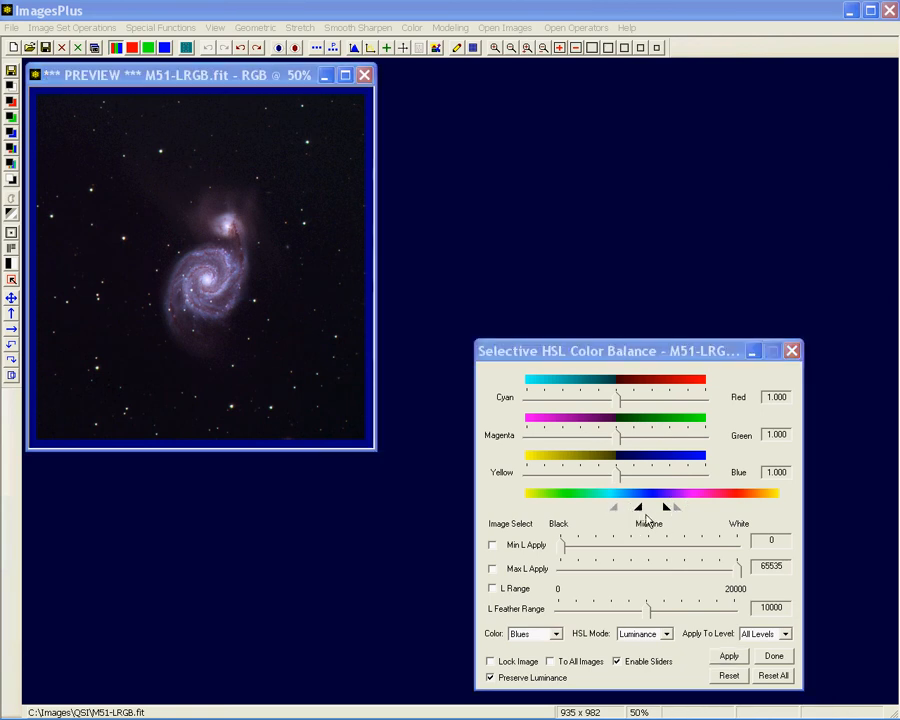
pyautogui.moveTo(629, 508); pyautogui.dragTo(612, 508)
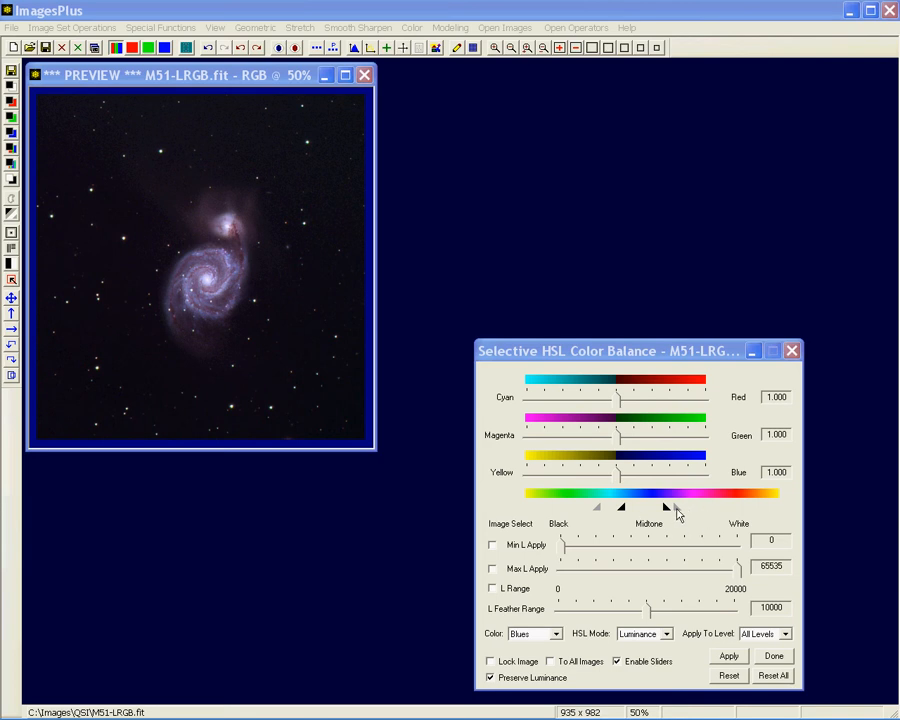
pyautogui.moveTo(676, 508); pyautogui.dragTo(682, 508)
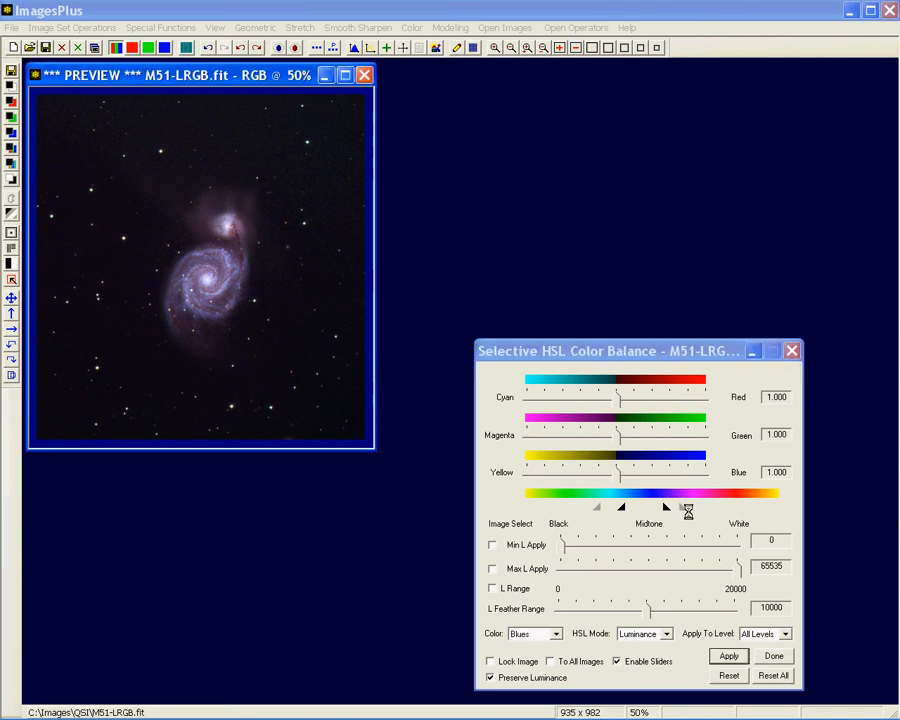
pyautogui.click(682, 509)
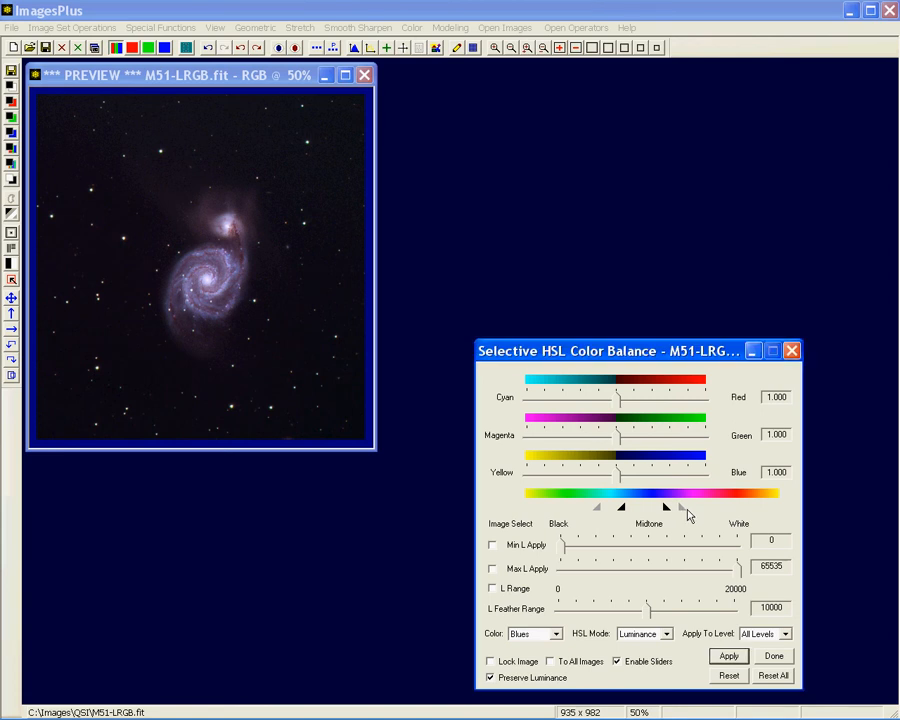
pyautogui.moveTo(668, 510)
pyautogui.mouseDown()
pyautogui.moveTo(684, 508)
pyautogui.moveTo(637, 509)
pyautogui.mouseUp()
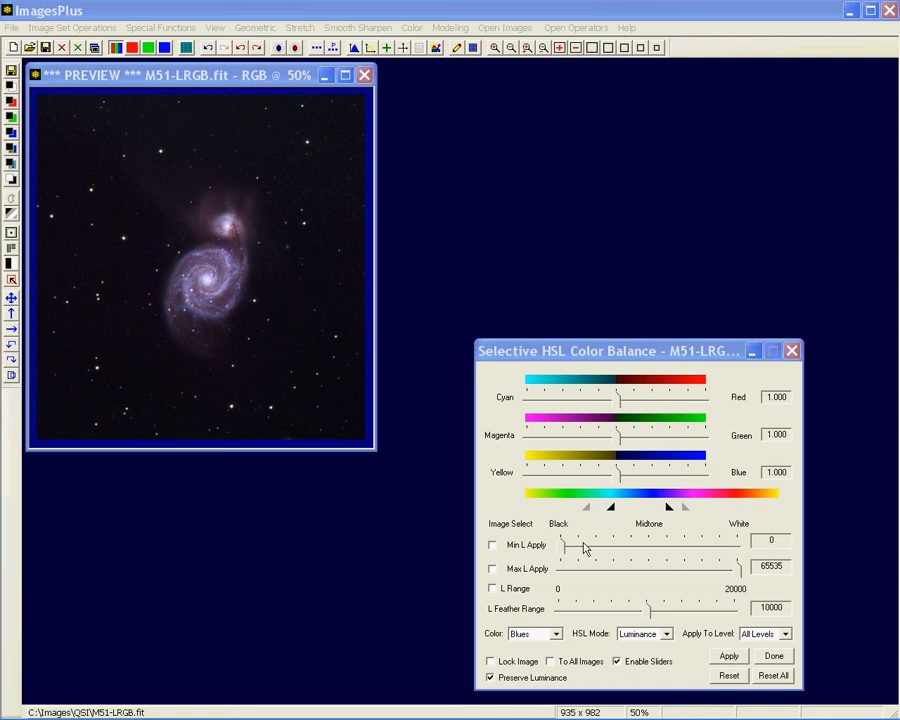
pyautogui.moveTo(598, 508); pyautogui.dragTo(613, 510)
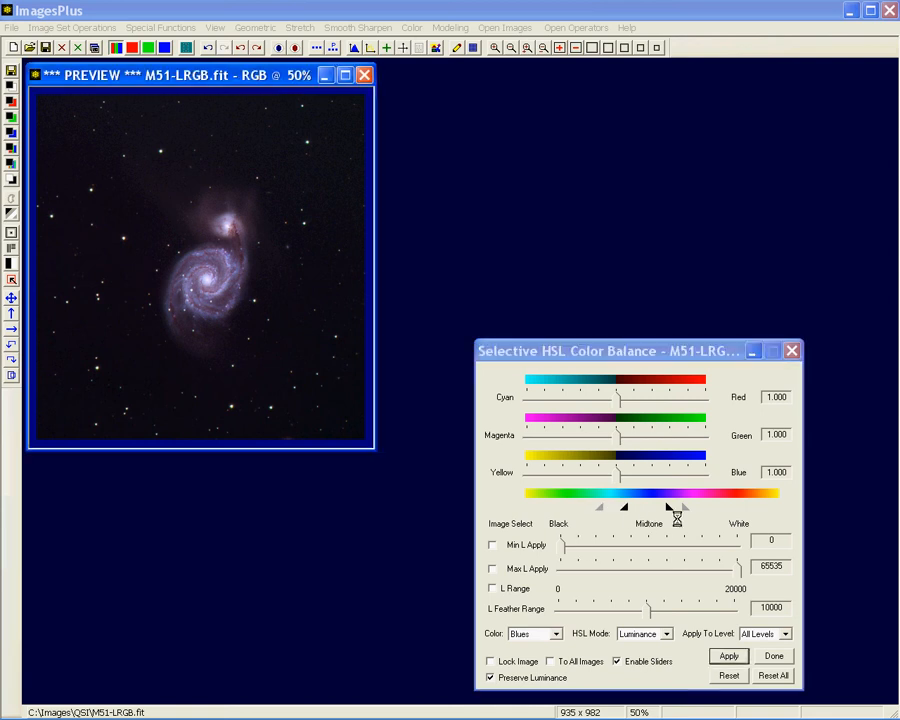
pyautogui.moveTo(678, 508); pyautogui.dragTo(671, 509)
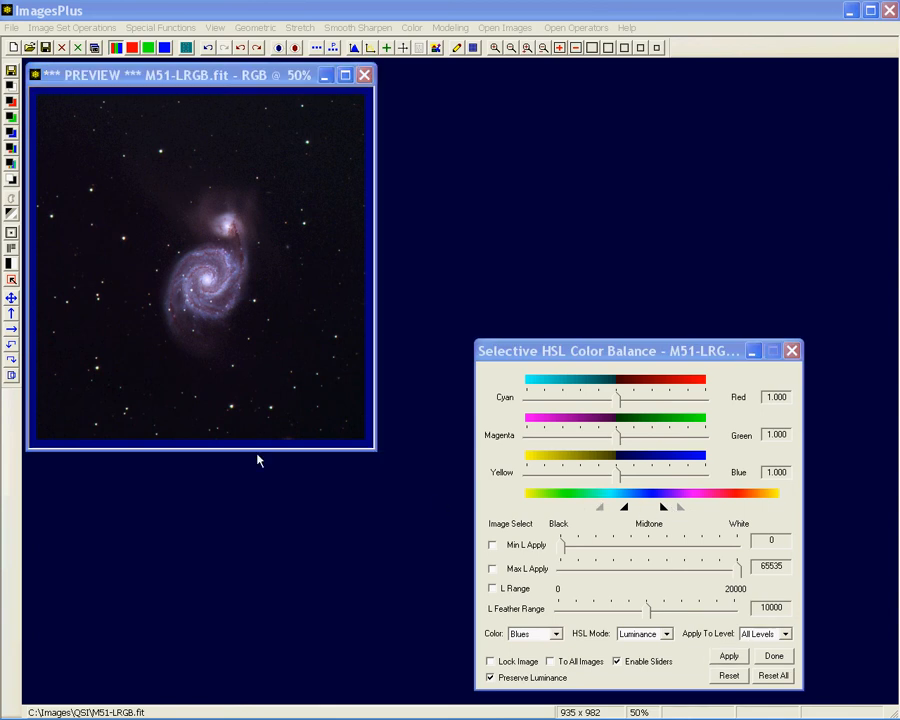
pyautogui.moveTo(639, 507); pyautogui.dragTo(643, 508)
# Switch the HSL mode to Saturation to view its range settings, and return it to Luminance
pyautogui.click(666, 634)
pyautogui.click(664, 706)
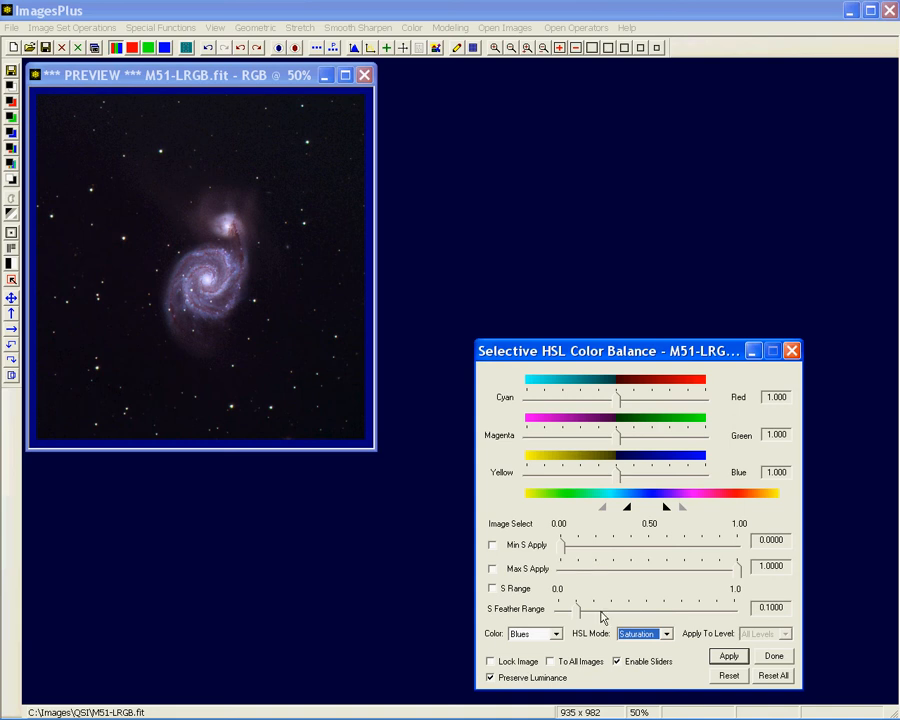
pyautogui.click(667, 640)
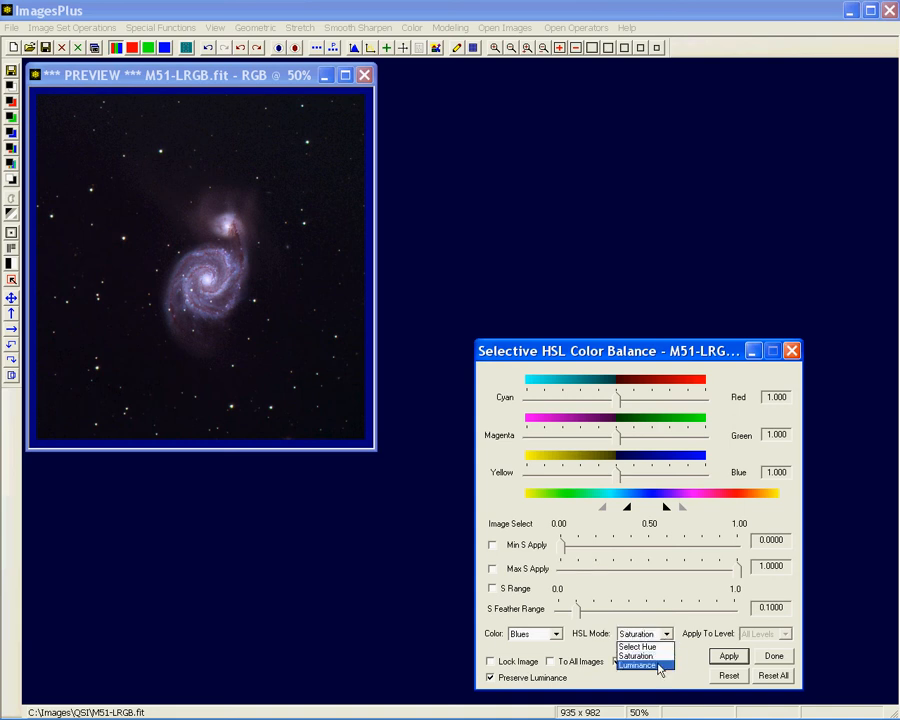
pyautogui.click(640, 667)
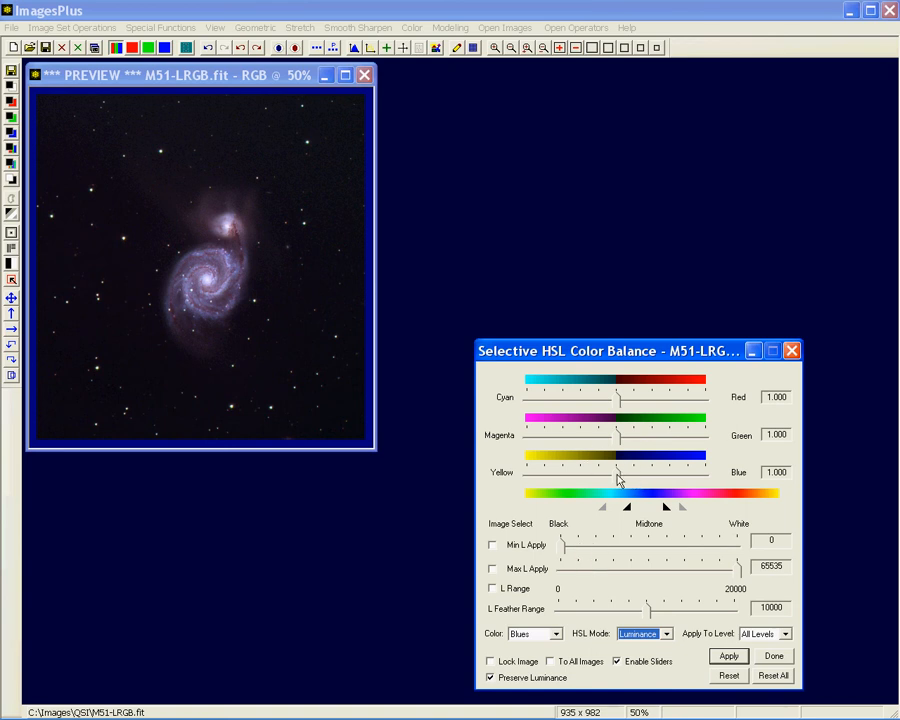
# Strengthen the blues in the galaxy by setting the Blue balance to 1.426
pyautogui.moveTo(620, 478); pyautogui.dragTo(694, 477)
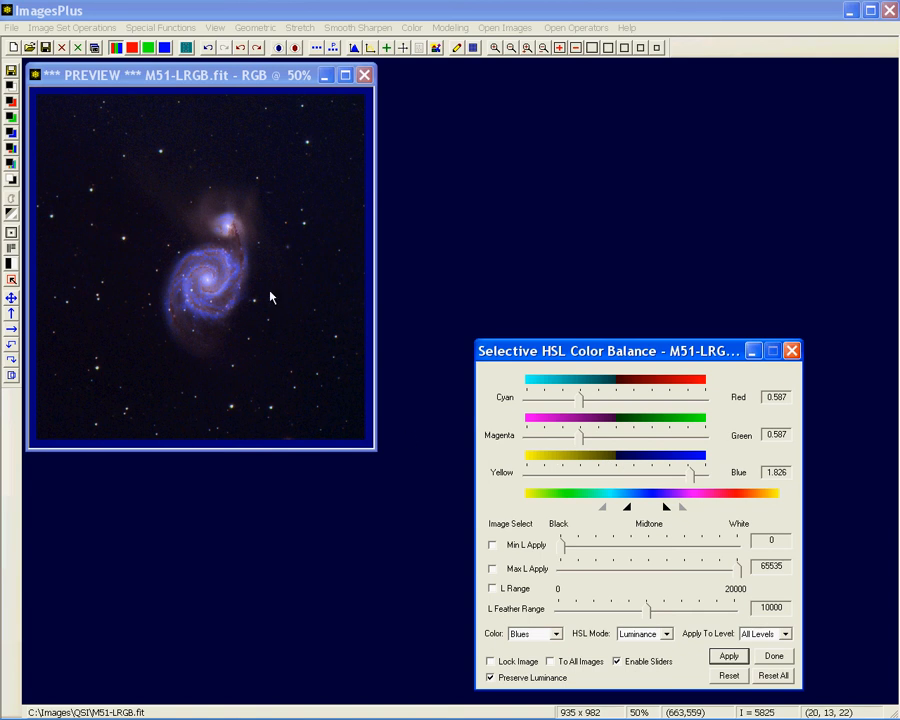
pyautogui.moveTo(692, 476); pyautogui.dragTo(657, 478)
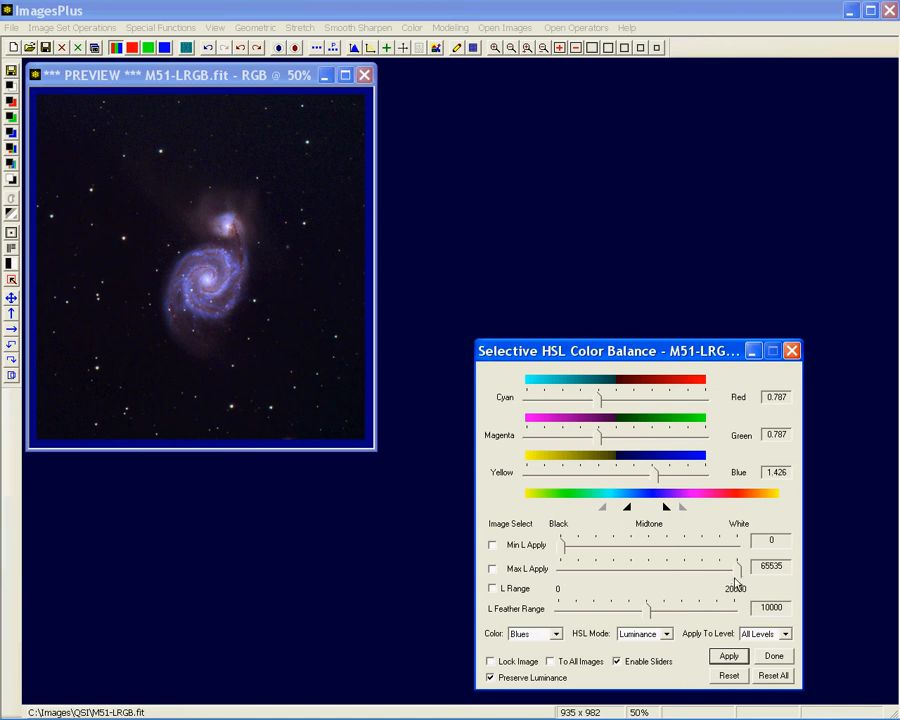
# Set L Feather Range to 17040 while testing Max L Apply at 29765, and restore Max L Apply to 65535
pyautogui.moveTo(736, 578); pyautogui.dragTo(650, 577)
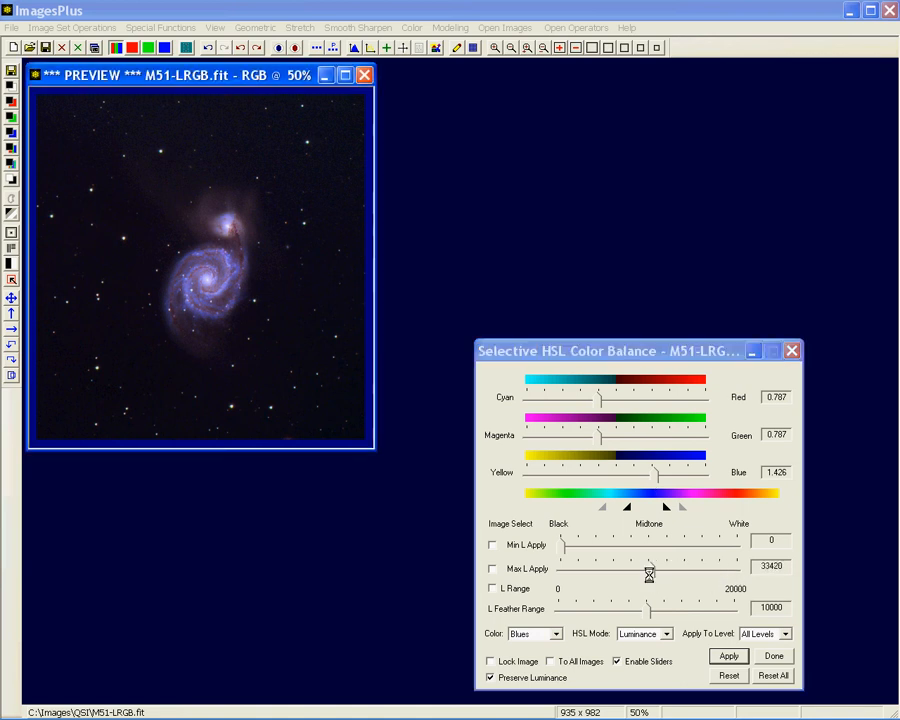
pyautogui.moveTo(650, 578); pyautogui.dragTo(643, 578)
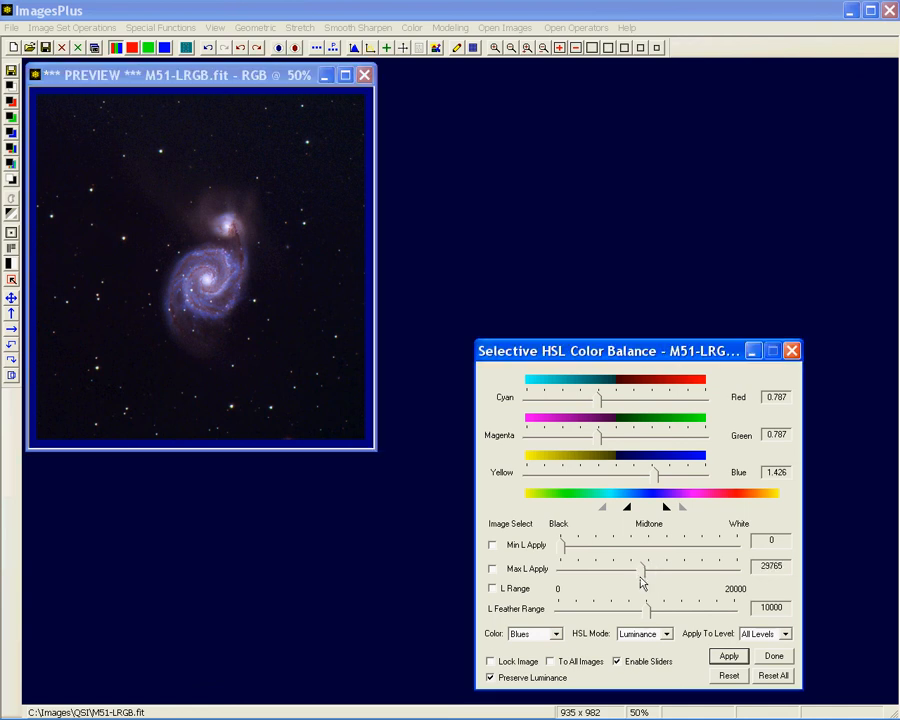
pyautogui.moveTo(647, 608); pyautogui.dragTo(709, 612)
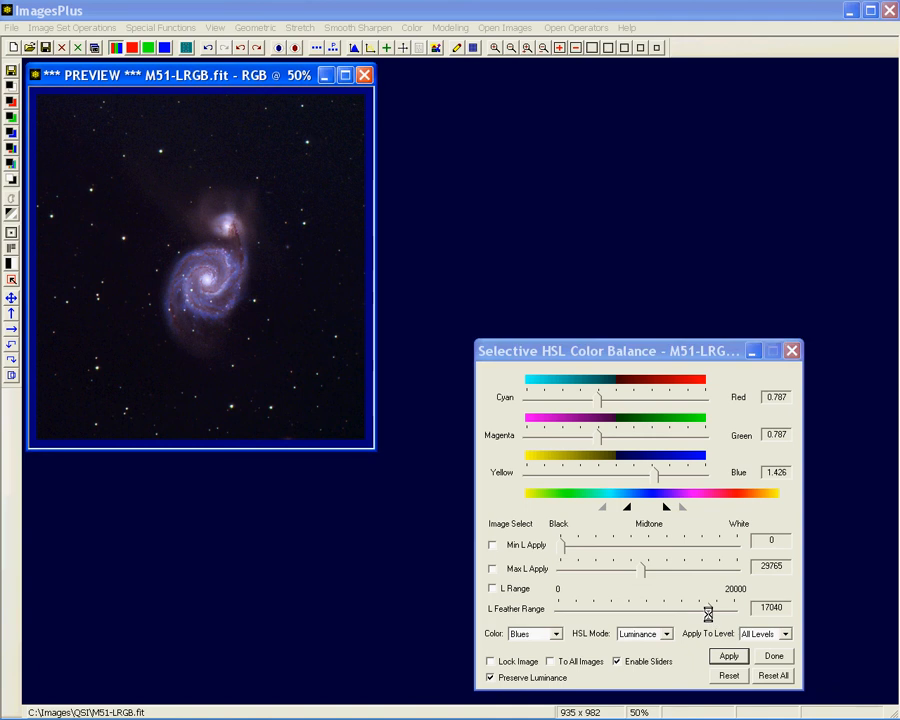
pyautogui.moveTo(643, 570); pyautogui.dragTo(742, 578)
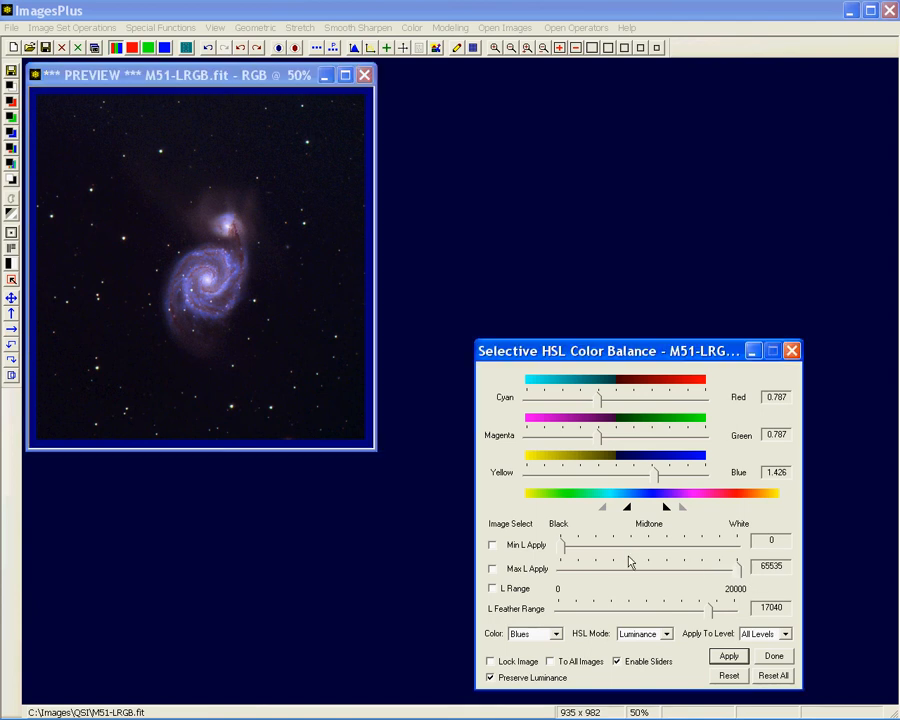
pyautogui.moveTo(560, 545)
pyautogui.mouseDown()
pyautogui.moveTo(649, 545)
pyautogui.moveTo(558, 545)
pyautogui.mouseUp()
# Open the Selective Color Mask dialog for the image and set its L S Constraint to Saturation
pyautogui.click(12, 165)
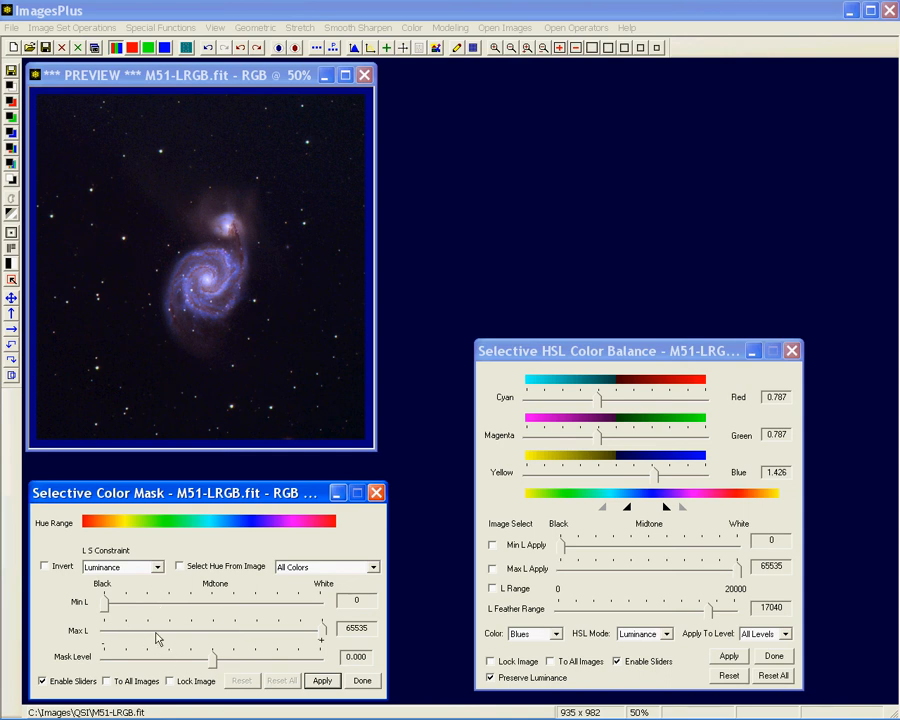
pyautogui.click(159, 567)
pyautogui.click(130, 589)
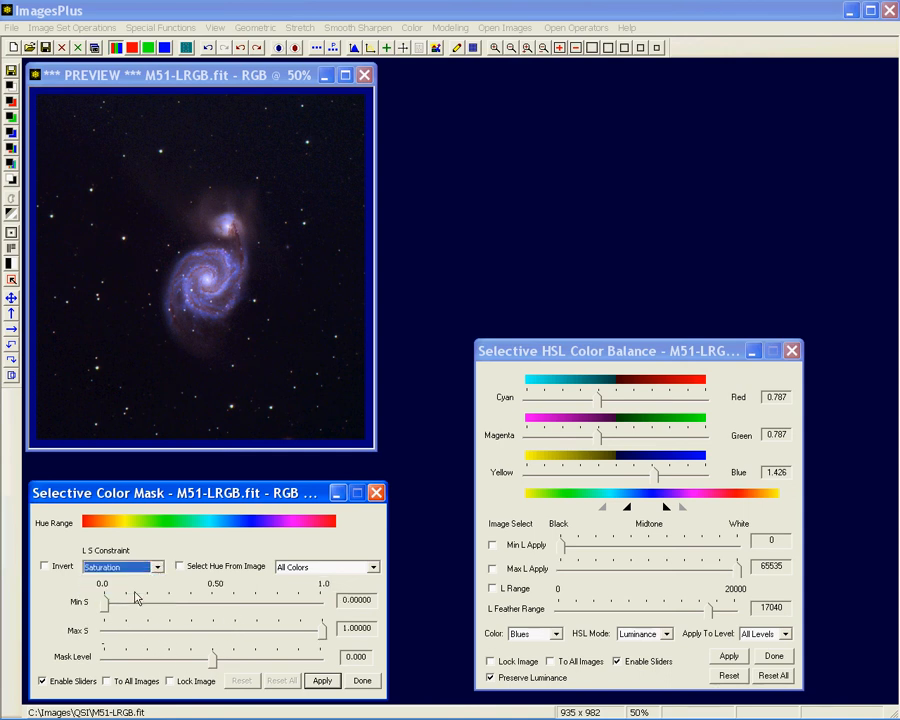
pyautogui.click(157, 567)
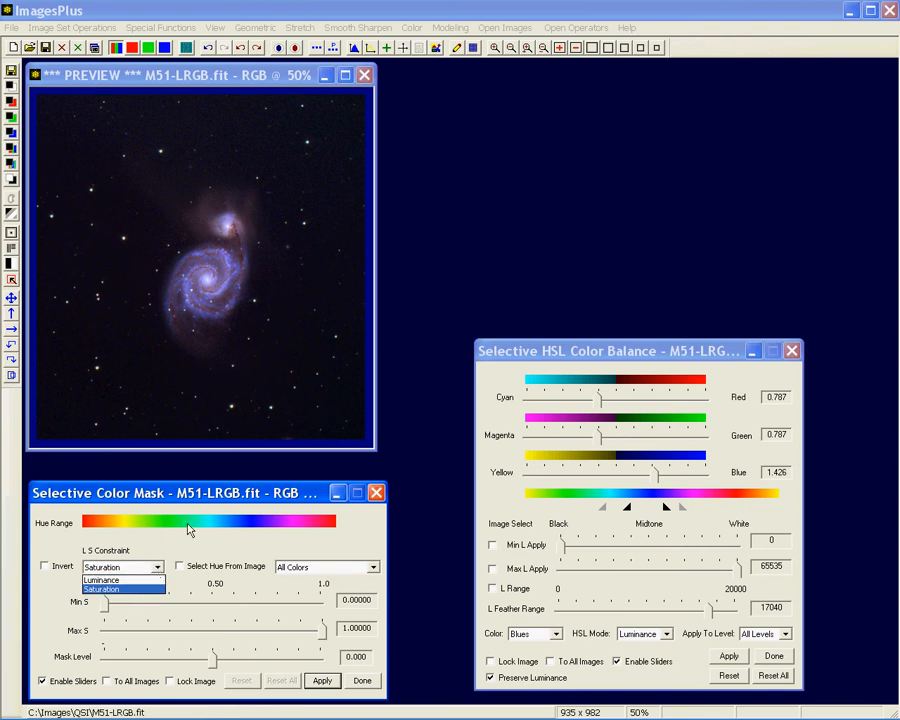
pyautogui.click(226, 548)
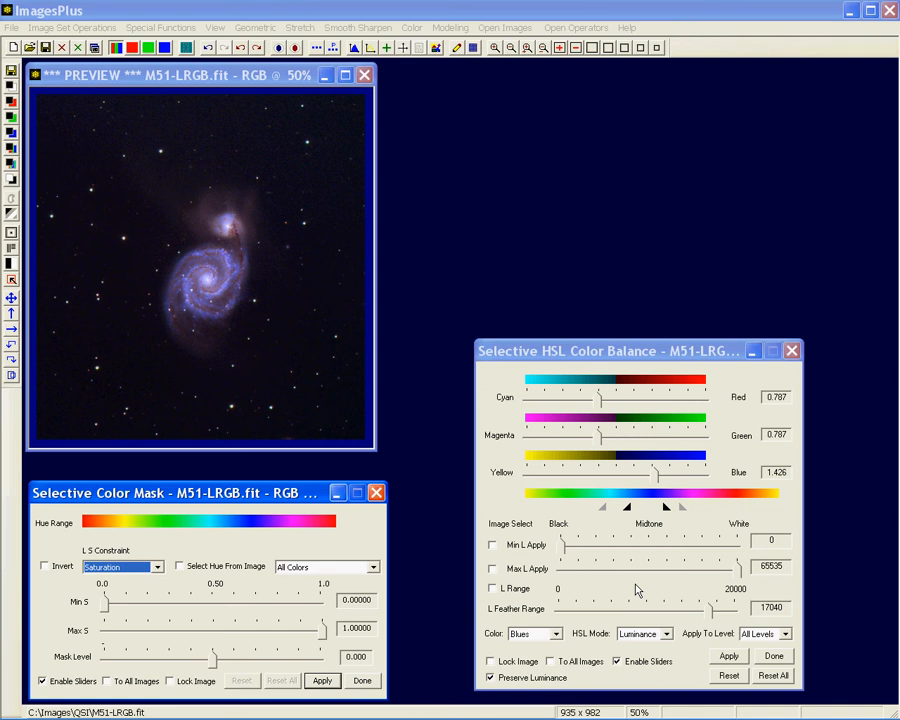
# Close the Selective HSL Color Balance dialog, leaving the Selective Color Mask dialog open
pyautogui.click(566, 354)
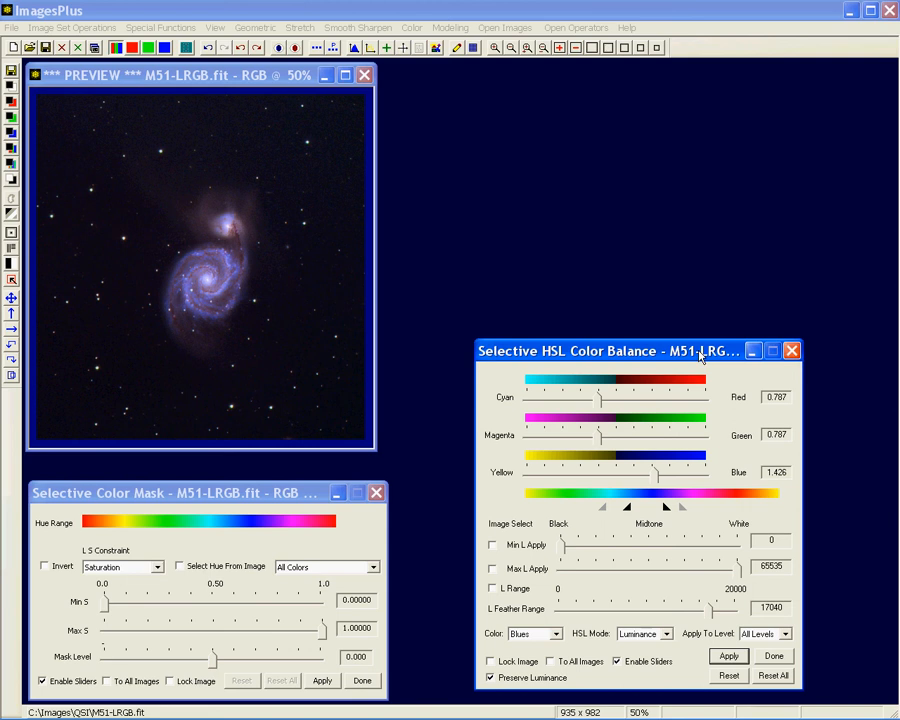
pyautogui.click(230, 497)
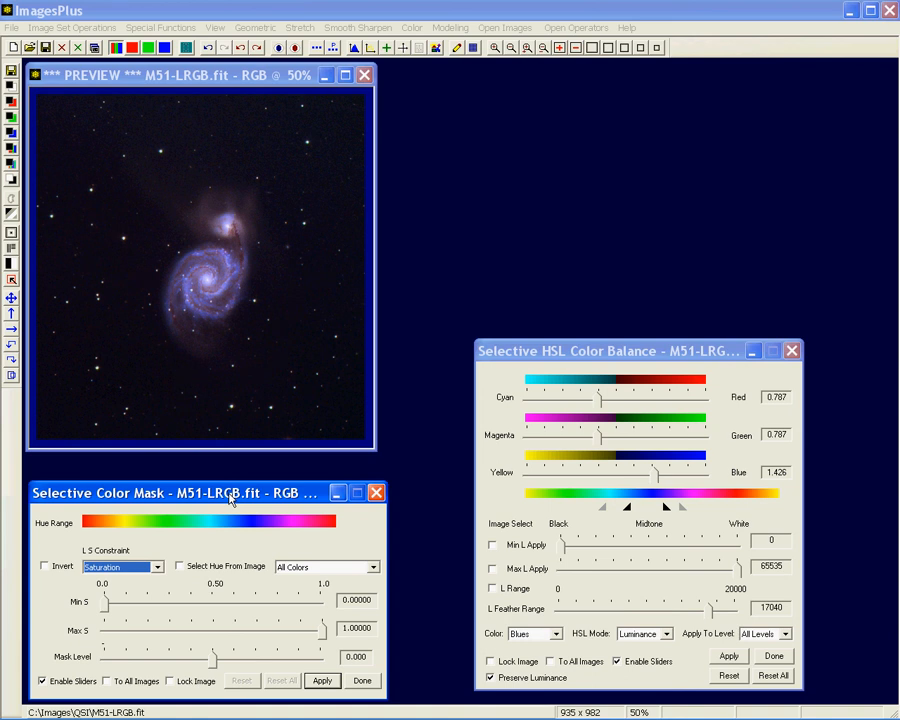
pyautogui.click(795, 353)
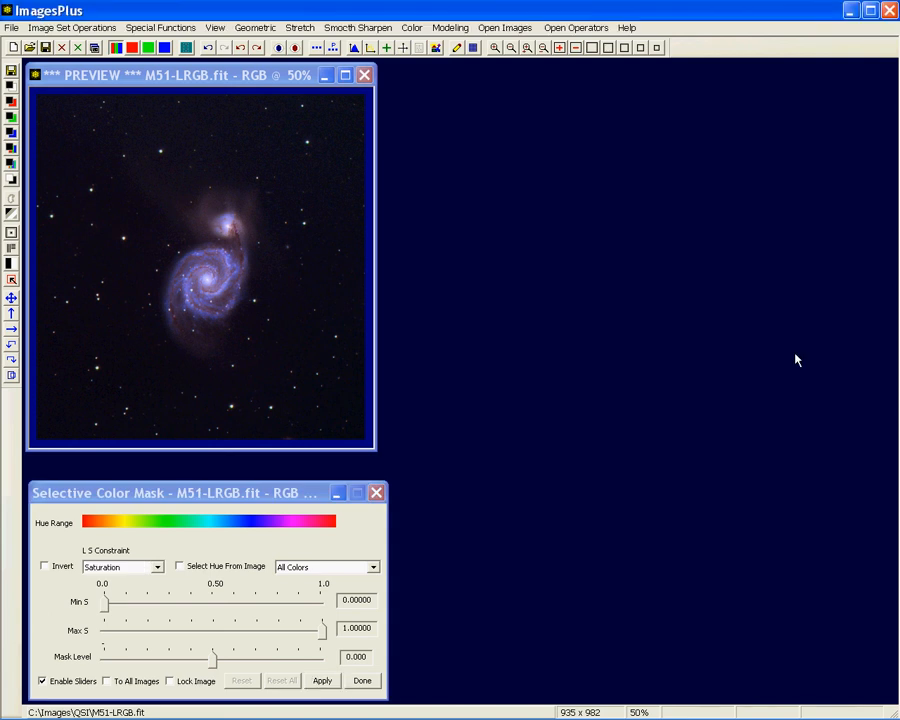
# Delete the Selective HSL Color Balance operation from the process history of M51-LRGB.fit and close the history
pyautogui.click(111, 78)
pyautogui.click(419, 50)
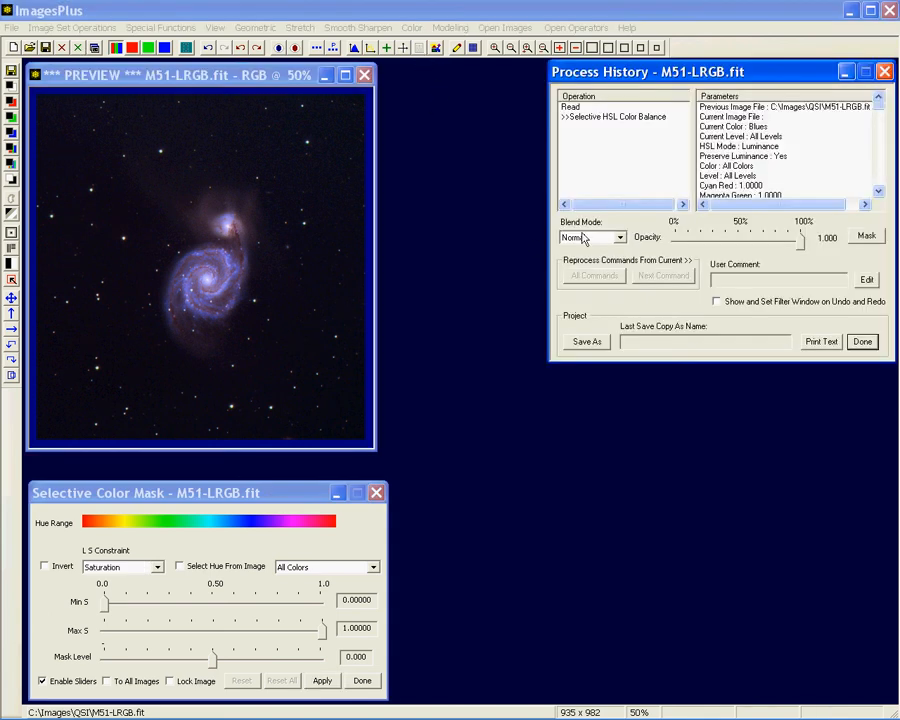
pyautogui.rightClick(612, 117)
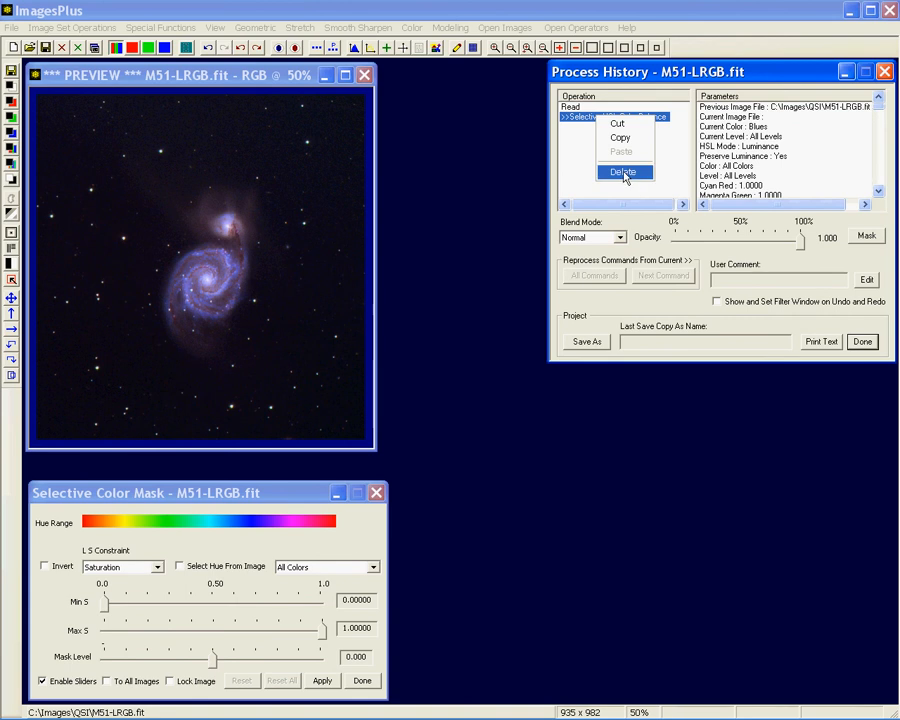
pyautogui.click(632, 173)
pyautogui.click(682, 240)
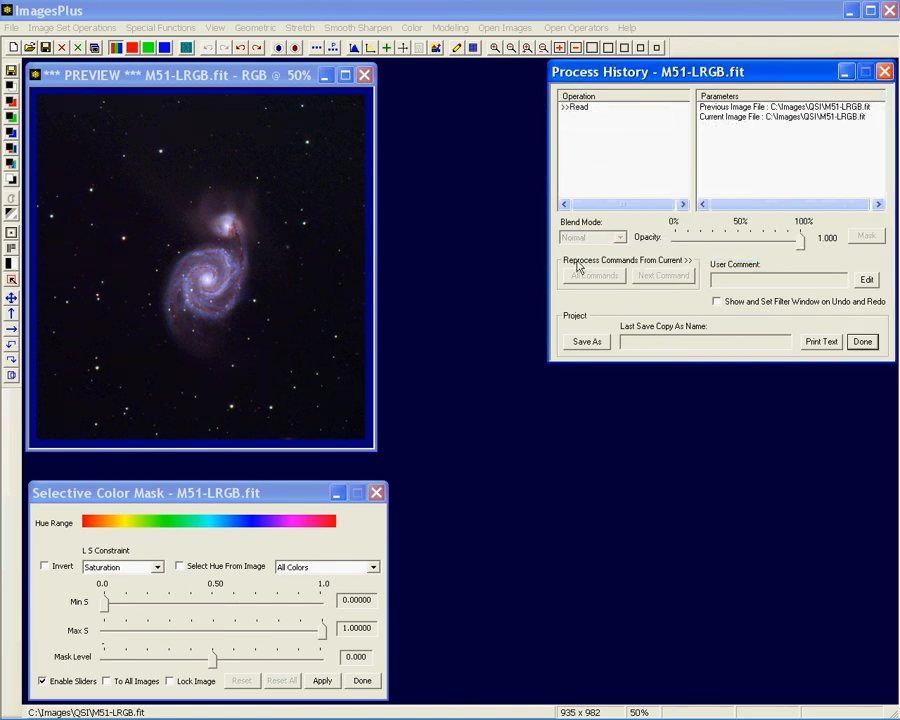
pyautogui.click(884, 73)
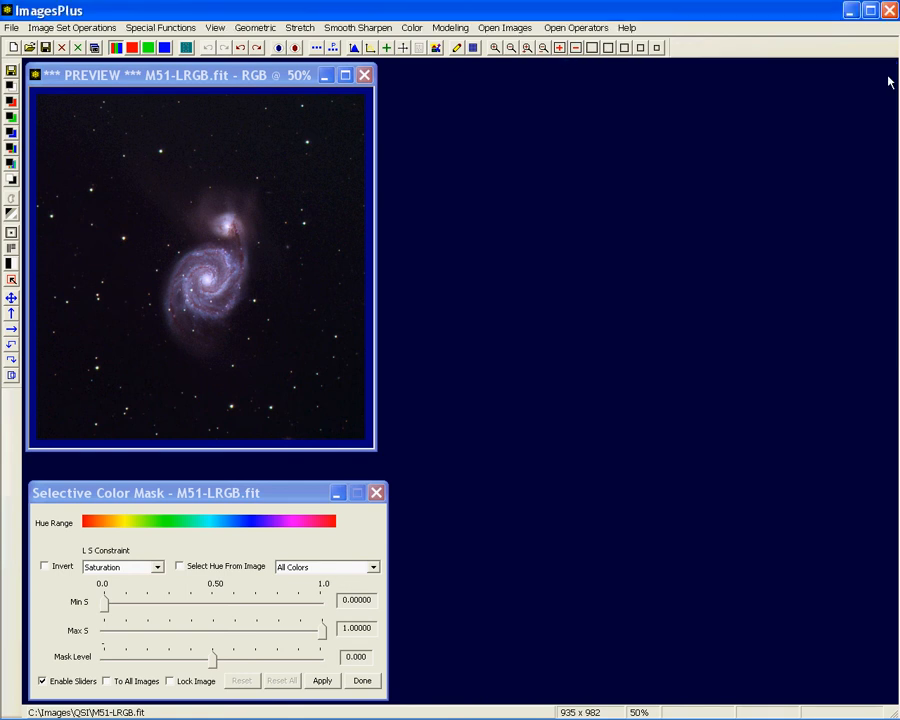
# Create a Blues mask by selecting the hue from a blue area in the galaxy's spiral arm
pyautogui.click(212, 568)
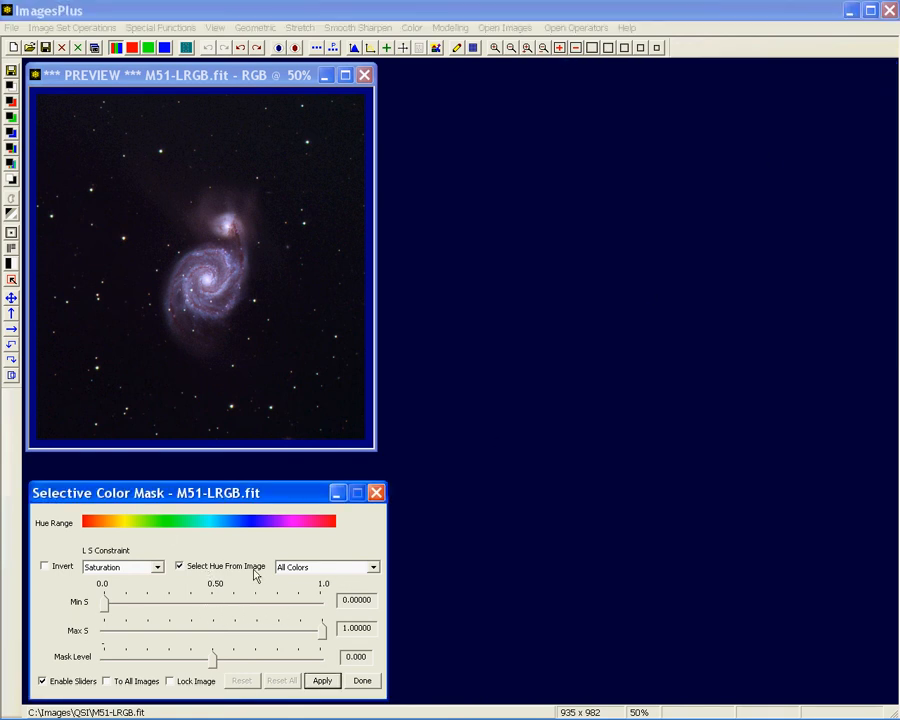
pyautogui.click(230, 270)
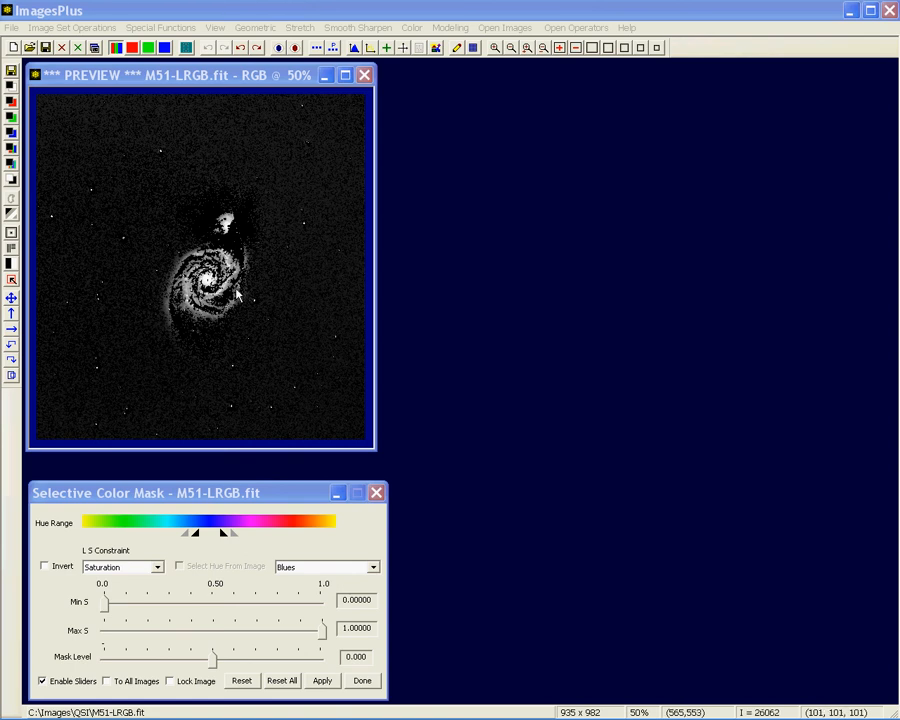
# Try the mask operation at 0.275 opacity in the process history, restore the opacity to 1.000, and close the history
pyautogui.click(414, 50)
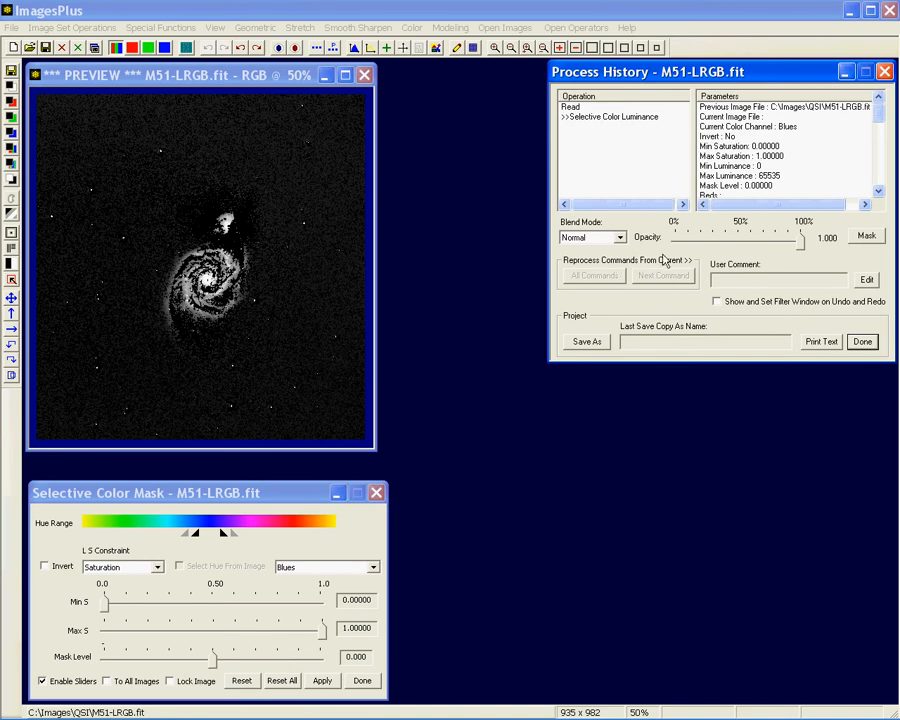
pyautogui.moveTo(800, 240); pyautogui.dragTo(714, 244)
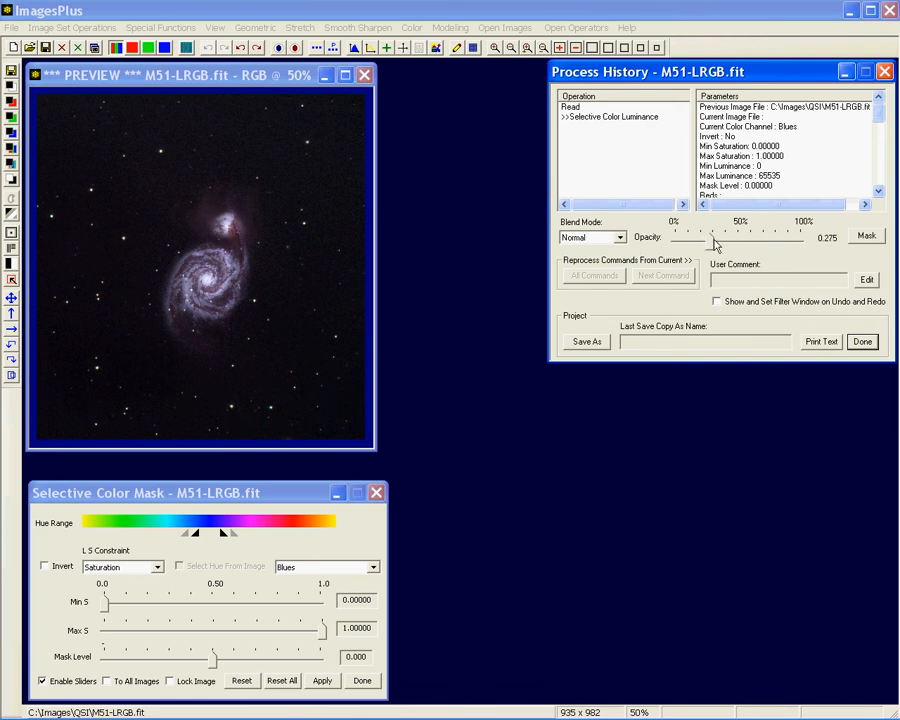
pyautogui.moveTo(716, 245); pyautogui.dragTo(812, 215)
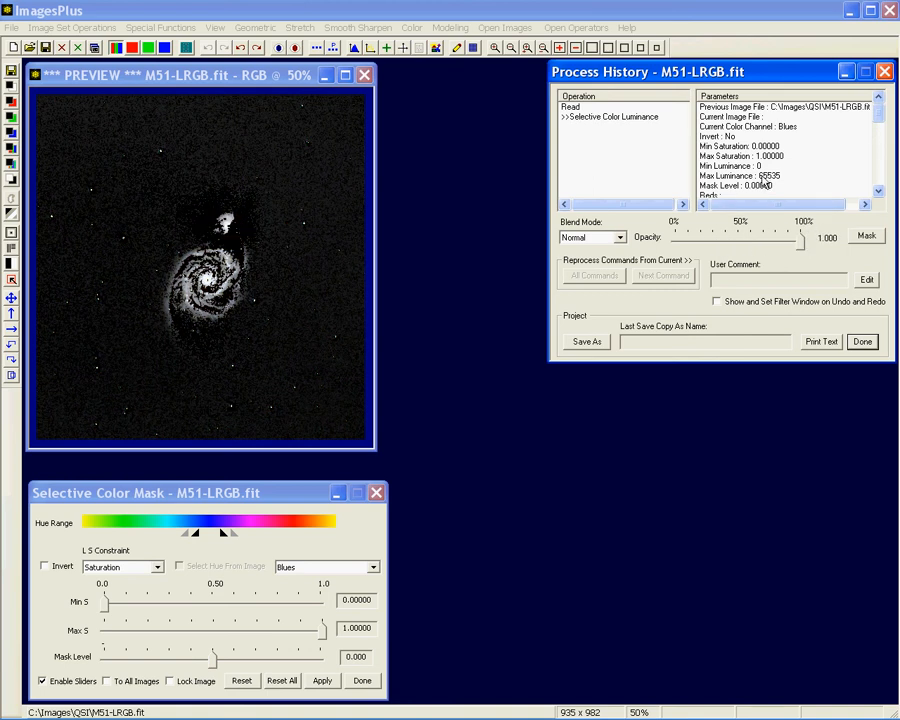
pyautogui.click(884, 72)
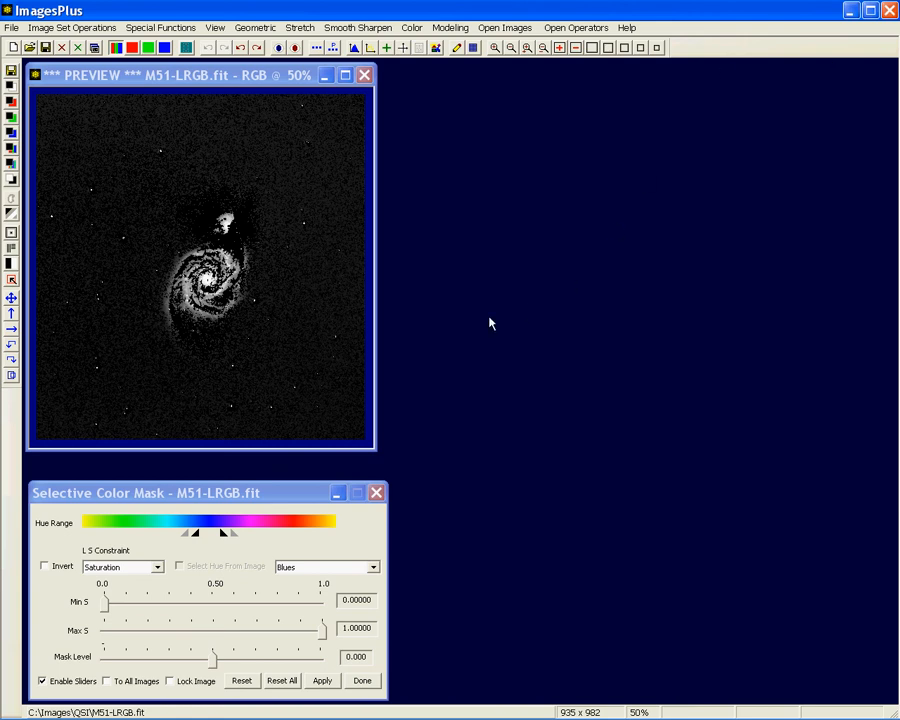
# Shift the mask's blue hue range slightly toward cyan
pyautogui.click(209, 536)
pyautogui.moveTo(209, 537); pyautogui.dragTo(217, 538)
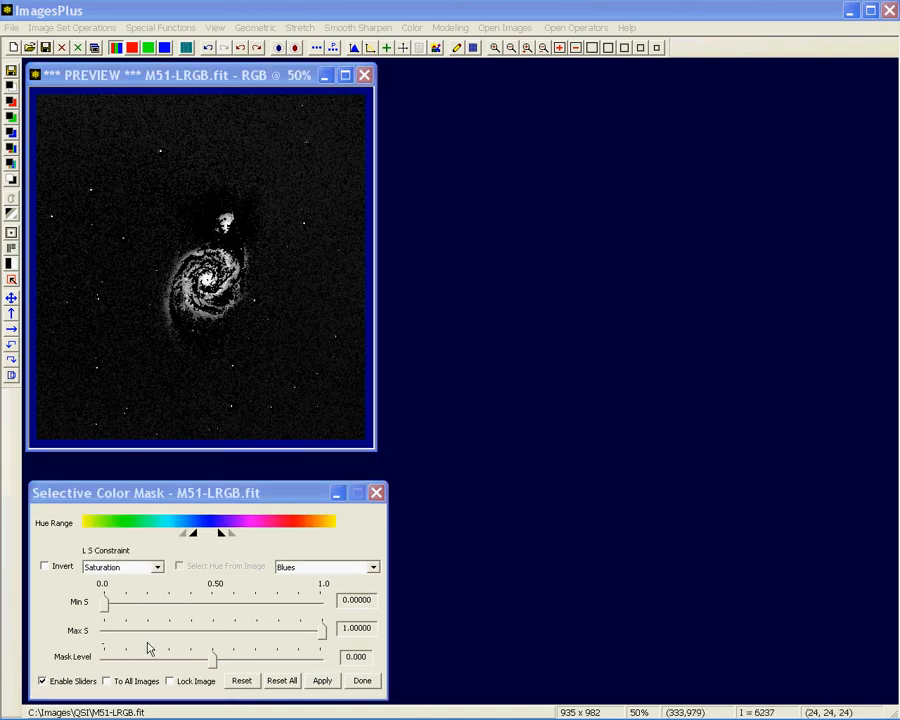
# Try the mask with Min S at 0.48859, back at 0.00000, and with Max S at 0.40322, back at 0.99678
pyautogui.moveTo(105, 604); pyautogui.dragTo(211, 608)
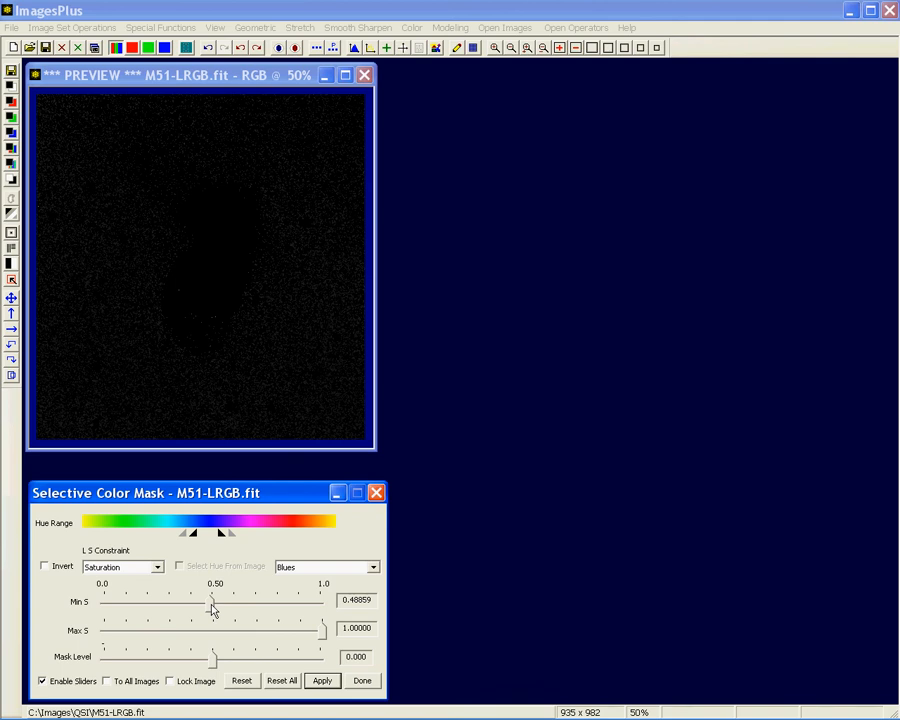
pyautogui.moveTo(212, 610); pyautogui.dragTo(101, 604)
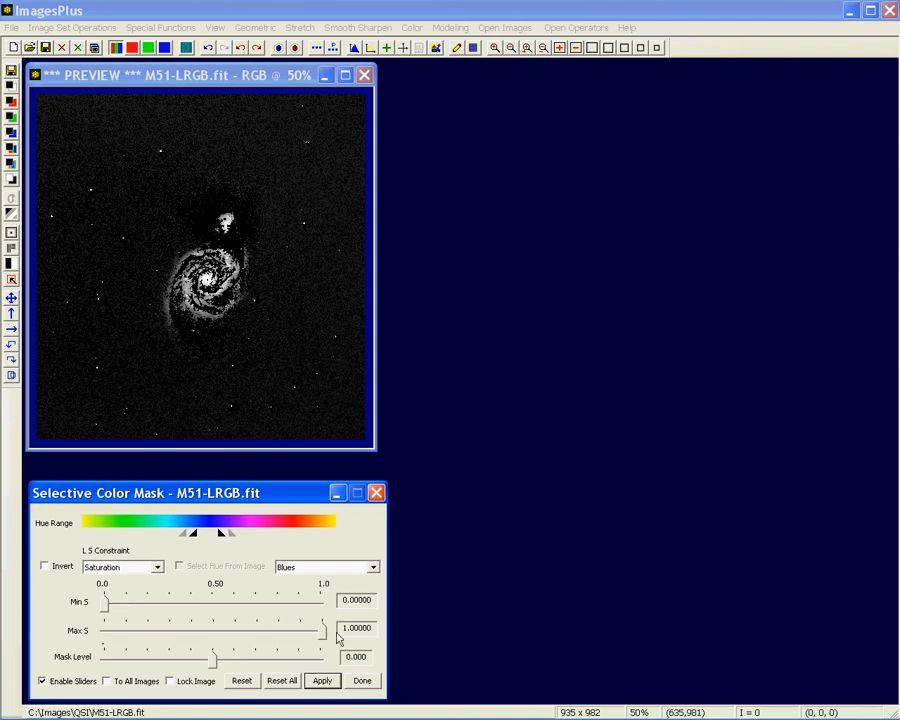
pyautogui.moveTo(323, 632); pyautogui.dragTo(194, 634)
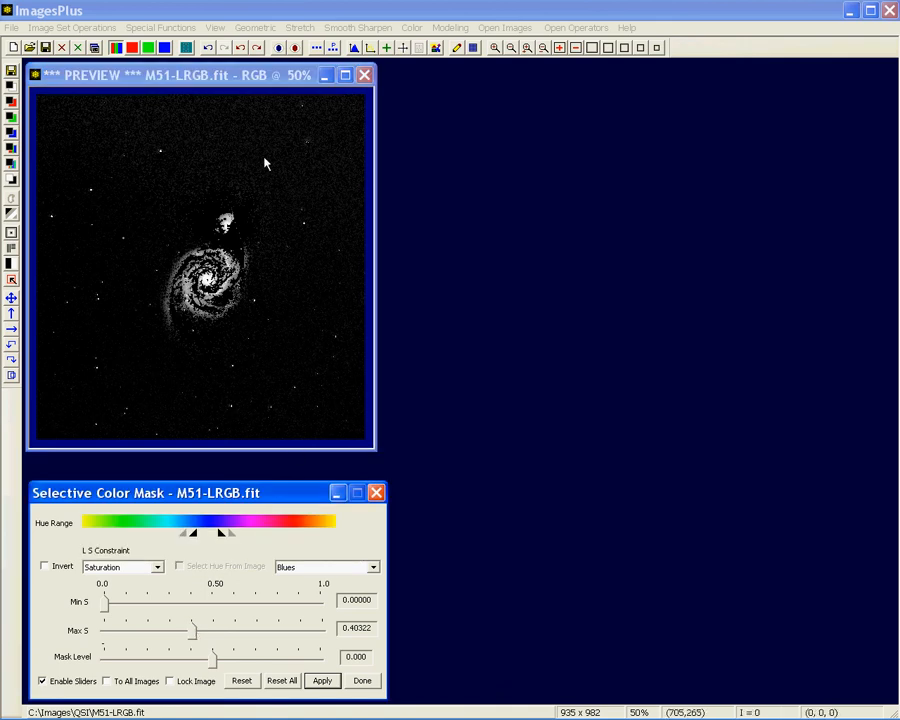
pyautogui.moveTo(198, 633); pyautogui.dragTo(322, 632)
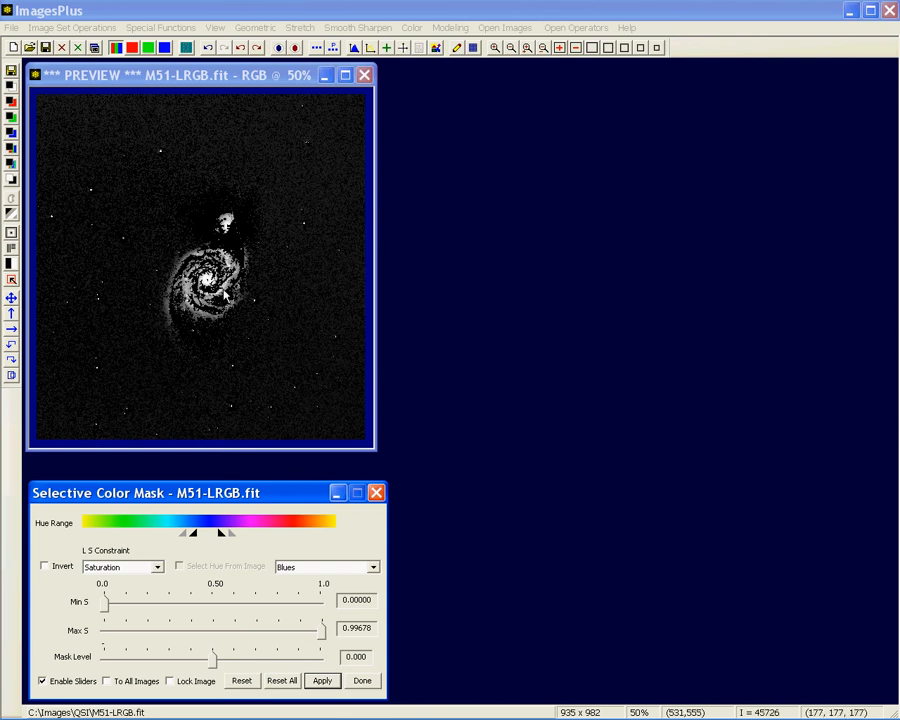
# Switch the mask's L S Constraint to Luminance and set Min L to 9820 to exclude the dark background
pyautogui.click(157, 567)
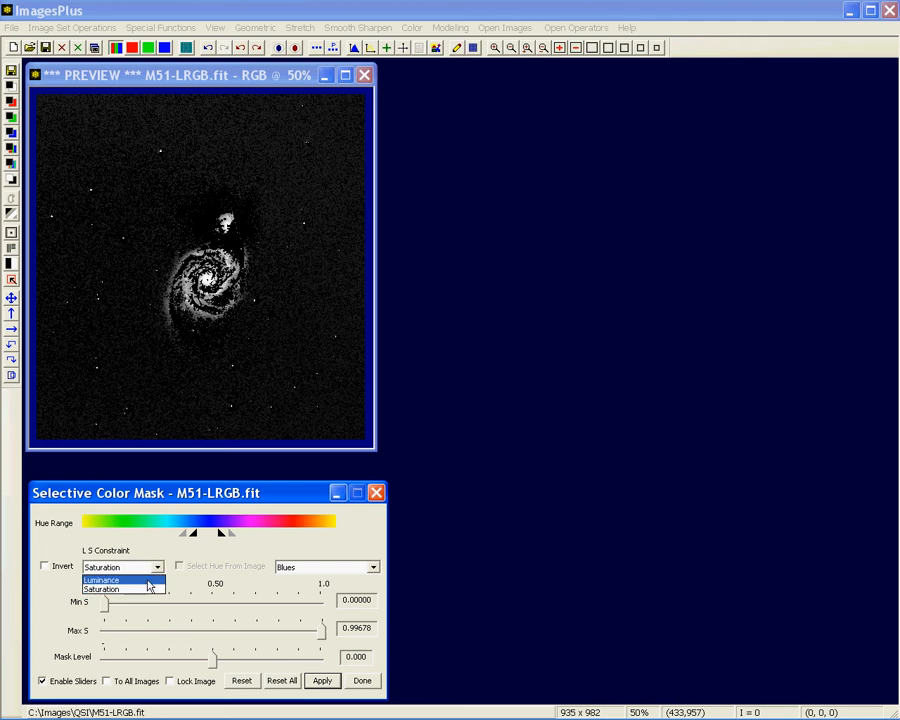
pyautogui.click(148, 580)
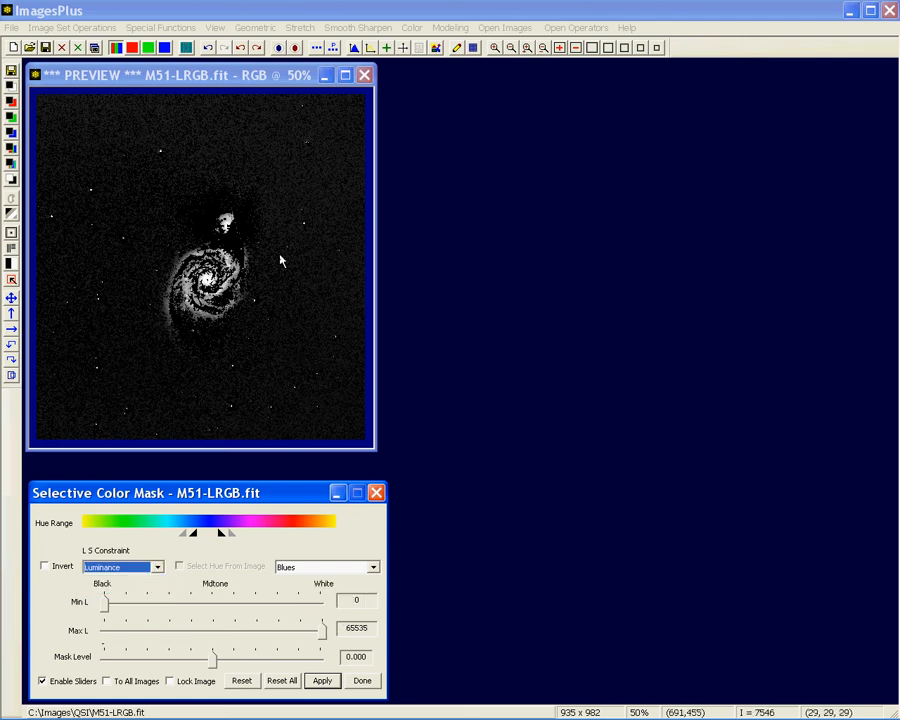
pyautogui.moveTo(104, 602); pyautogui.dragTo(137, 604)
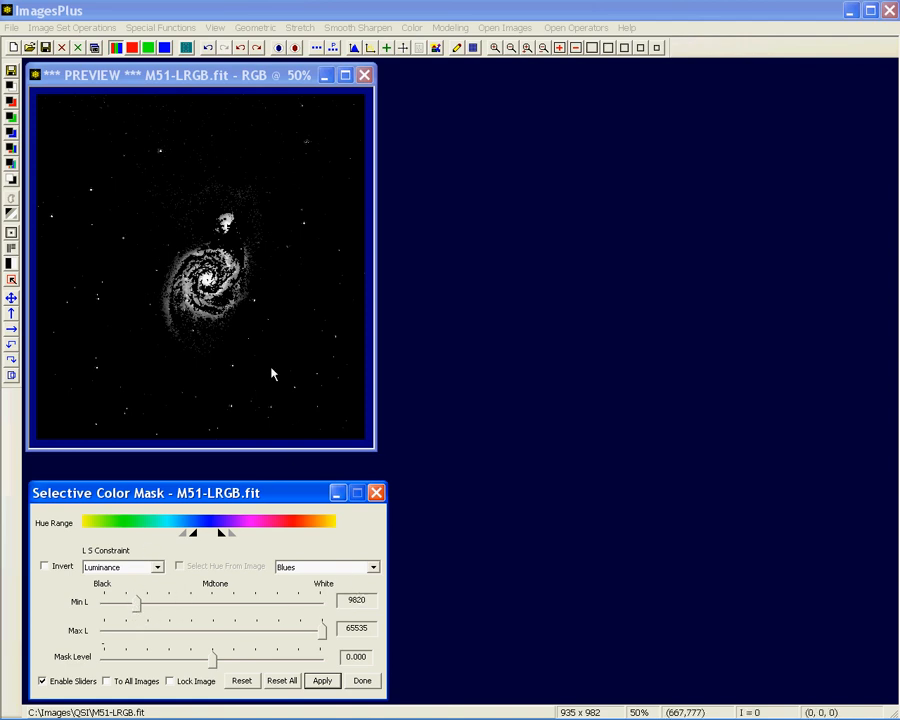
# Return the L S Constraint to Saturation, and set Max S to 1.00000 and Mask Level to 0.004
pyautogui.click(157, 567)
pyautogui.click(147, 588)
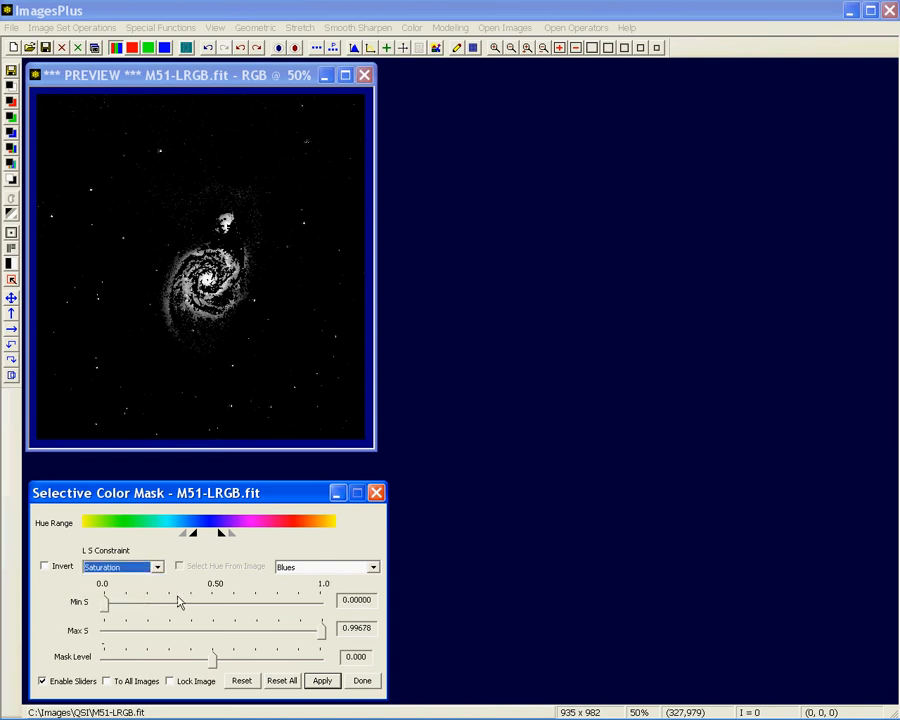
pyautogui.moveTo(322, 630); pyautogui.dragTo(338, 640)
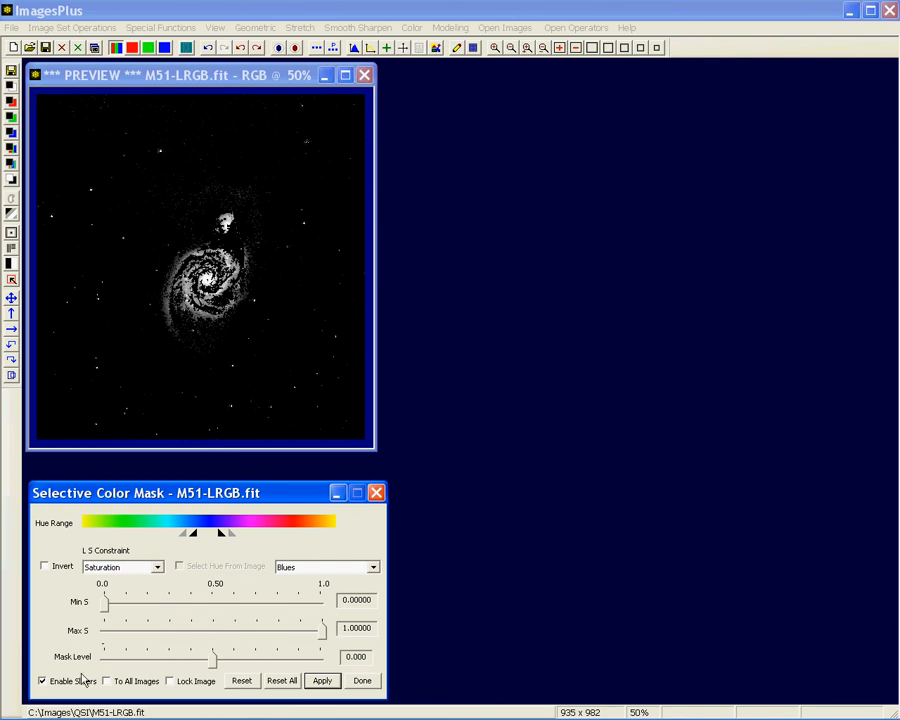
pyautogui.moveTo(213, 660)
pyautogui.mouseDown()
pyautogui.moveTo(255, 670)
pyautogui.moveTo(248, 660)
pyautogui.moveTo(160, 660)
pyautogui.moveTo(212, 660)
pyautogui.mouseUp()
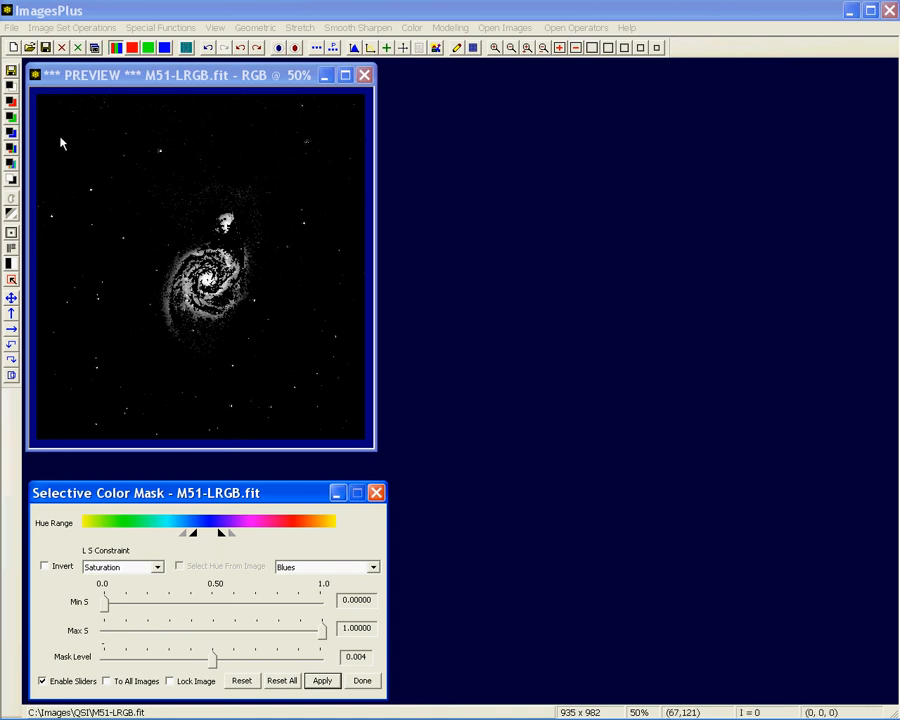
# Extract the mask preview's luminance into a separate gray image and display it at 50%
pyautogui.click(124, 91)
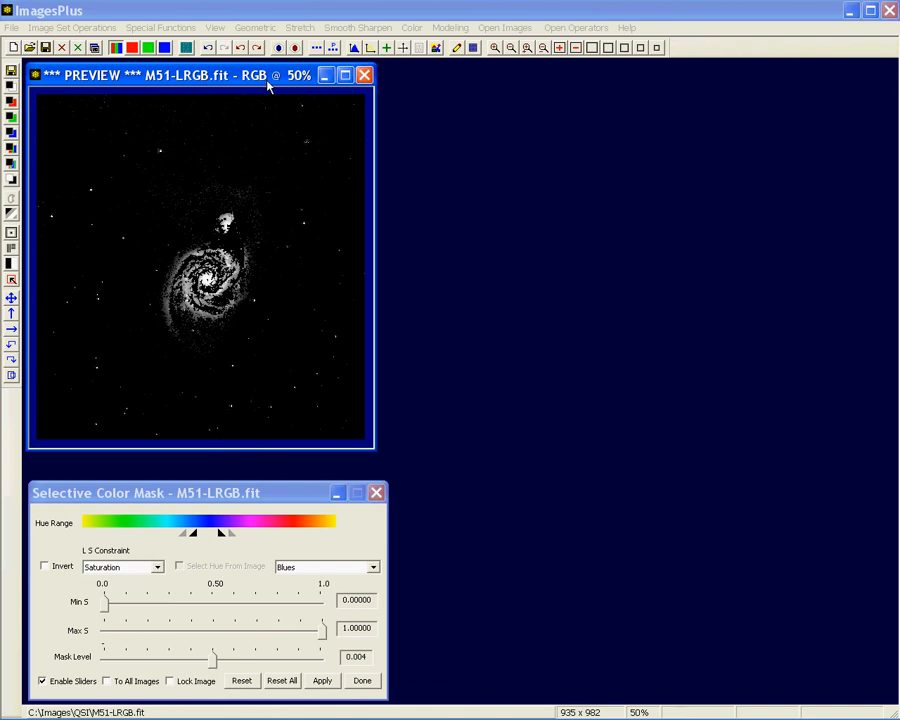
pyautogui.click(11, 89)
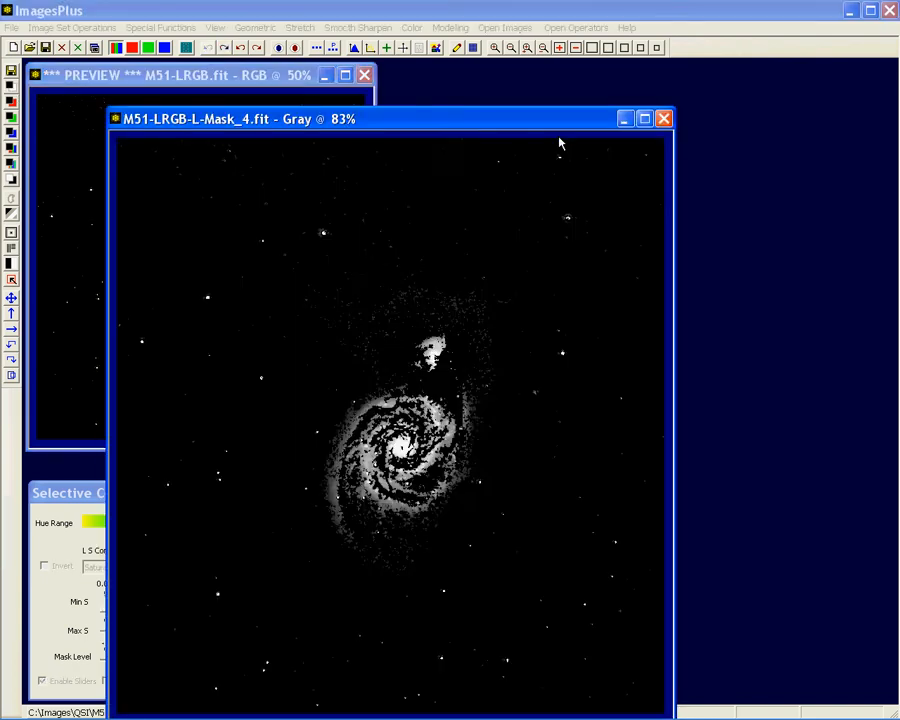
pyautogui.click(655, 47)
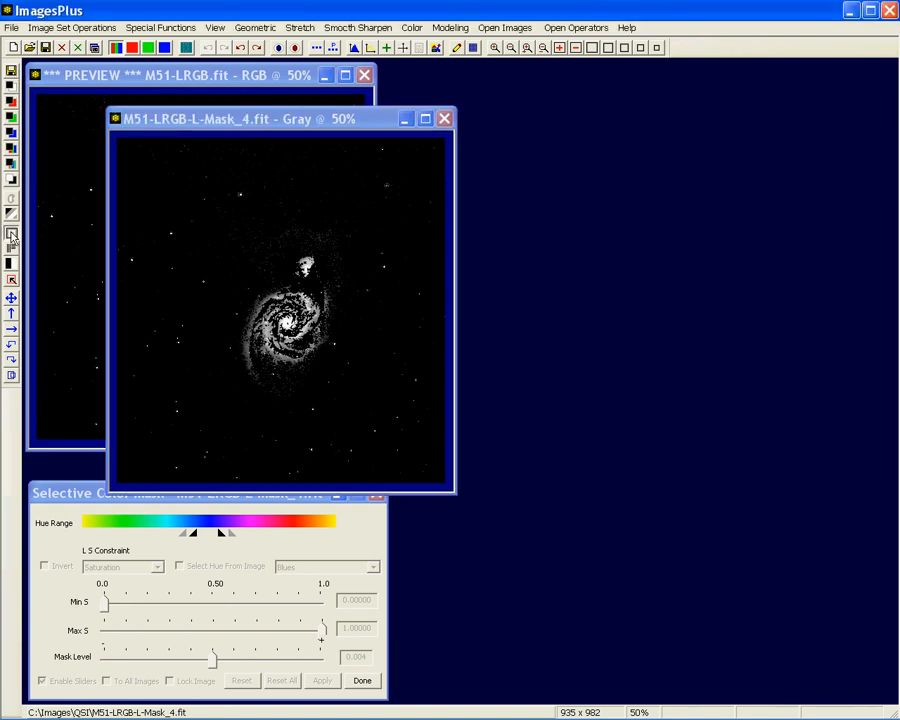
# Smooth the extracted mask with a Gaussian filter using a 17x17 blur window, and close the smoothing dialog
pyautogui.click(10, 166)
pyautogui.moveTo(639, 390); pyautogui.dragTo(539, 333)
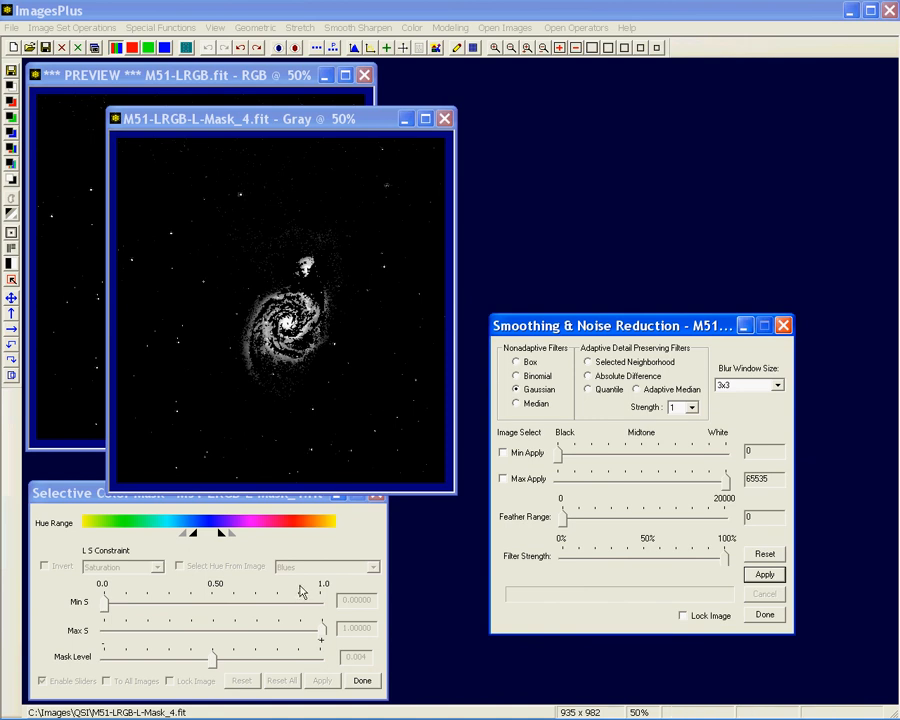
pyautogui.click(779, 386)
pyautogui.click(772, 462)
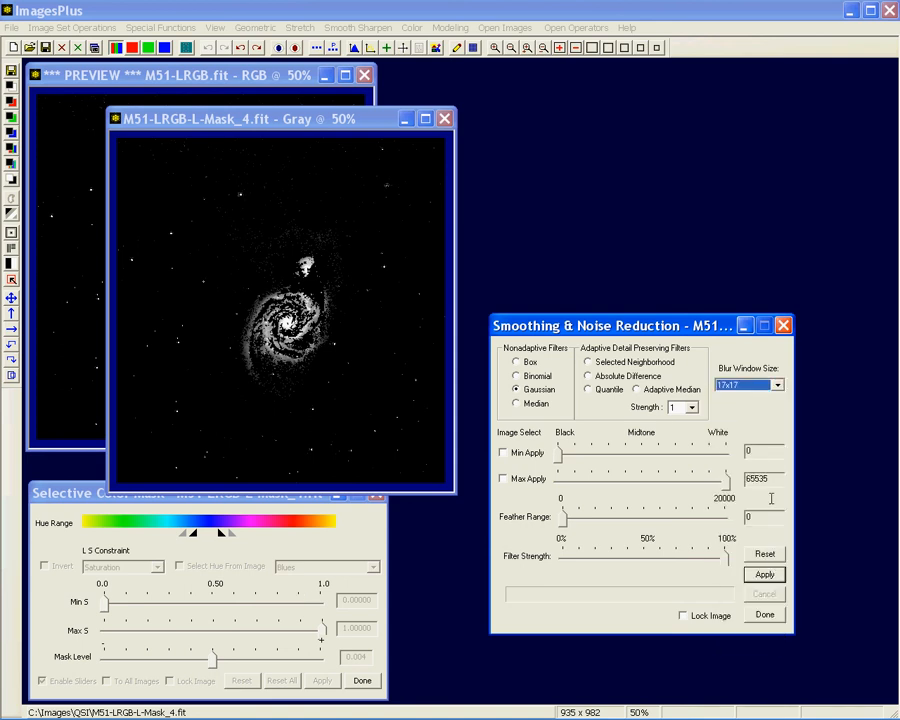
pyautogui.click(765, 574)
pyautogui.click(783, 325)
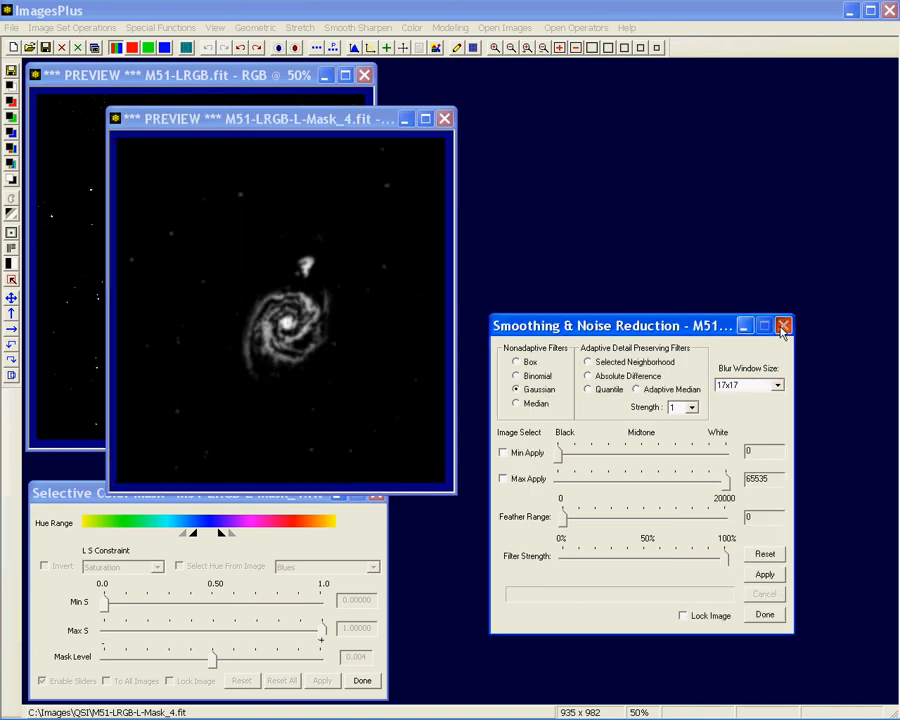
# Save the smoothed mask as M51-LRGB-L-Mask_4 in FIT format, replacing the existing file, and close its image window
pyautogui.click(10, 49)
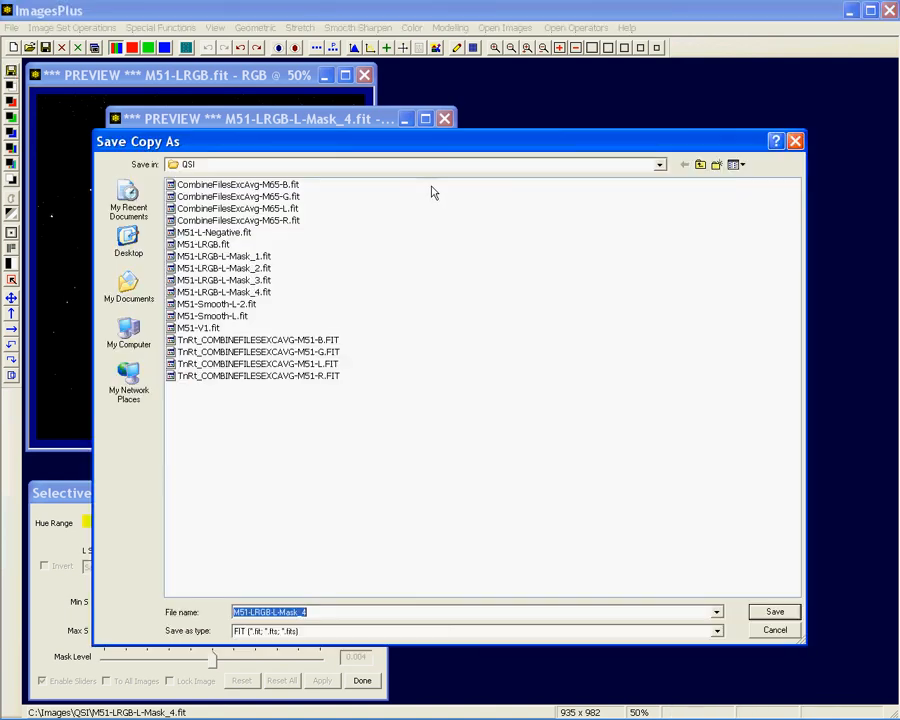
pyautogui.click(775, 613)
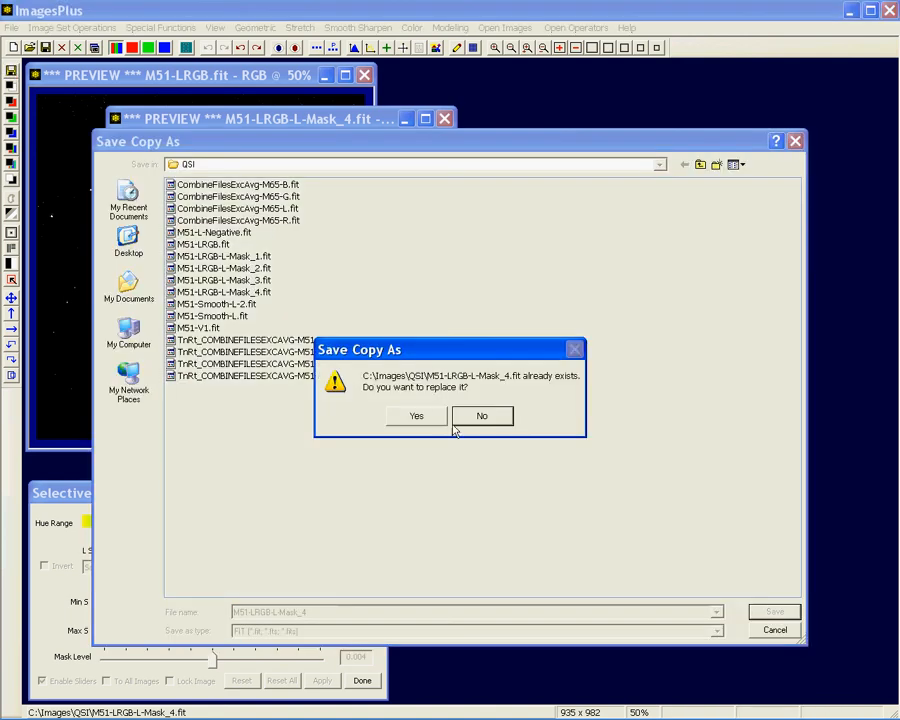
pyautogui.click(413, 414)
pyautogui.click(329, 366)
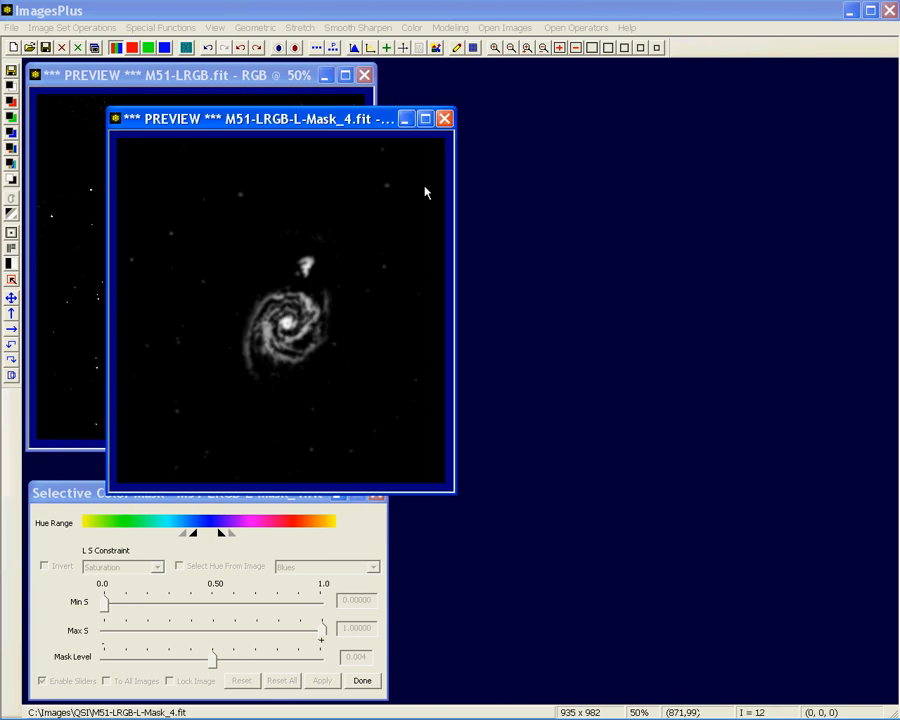
pyautogui.click(445, 119)
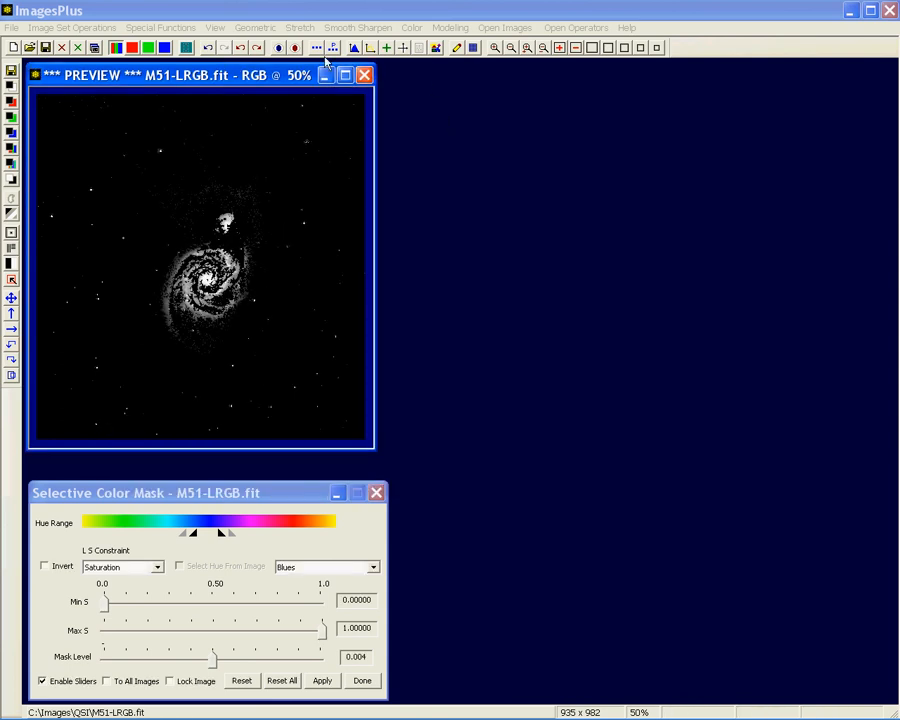
# Delete the Selective Color Luminance operation from the process history of M51-LRGB.fit and close the history
pyautogui.click(419, 47)
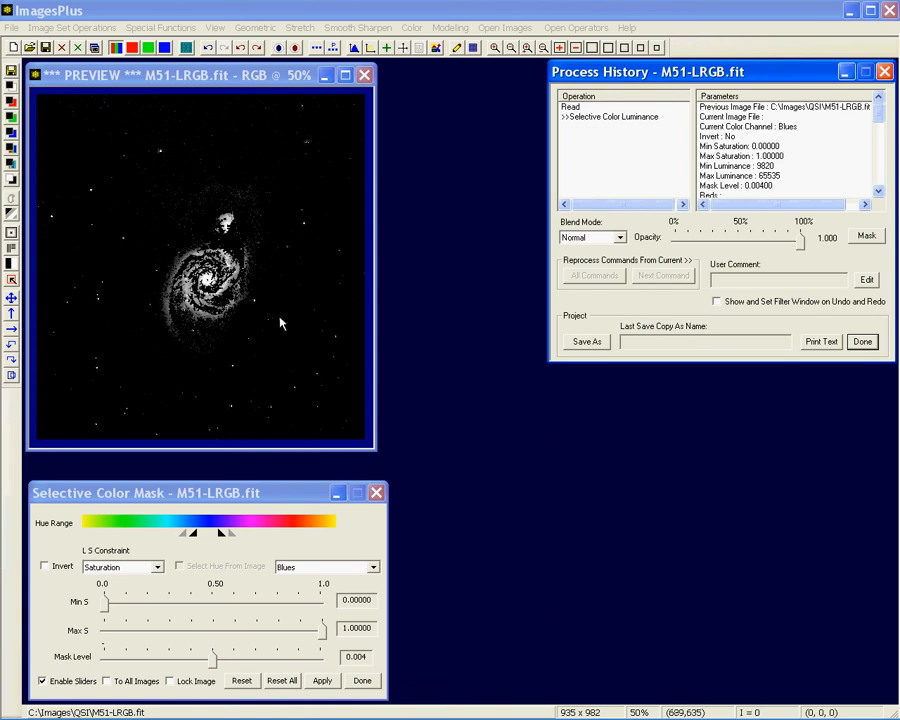
pyautogui.rightClick(602, 120)
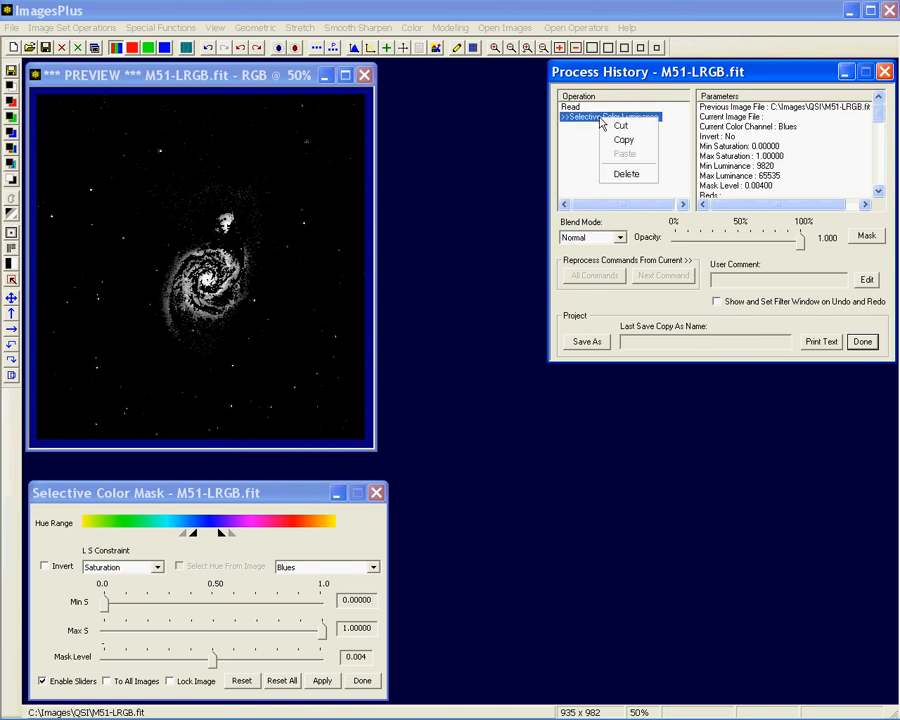
pyautogui.click(619, 181)
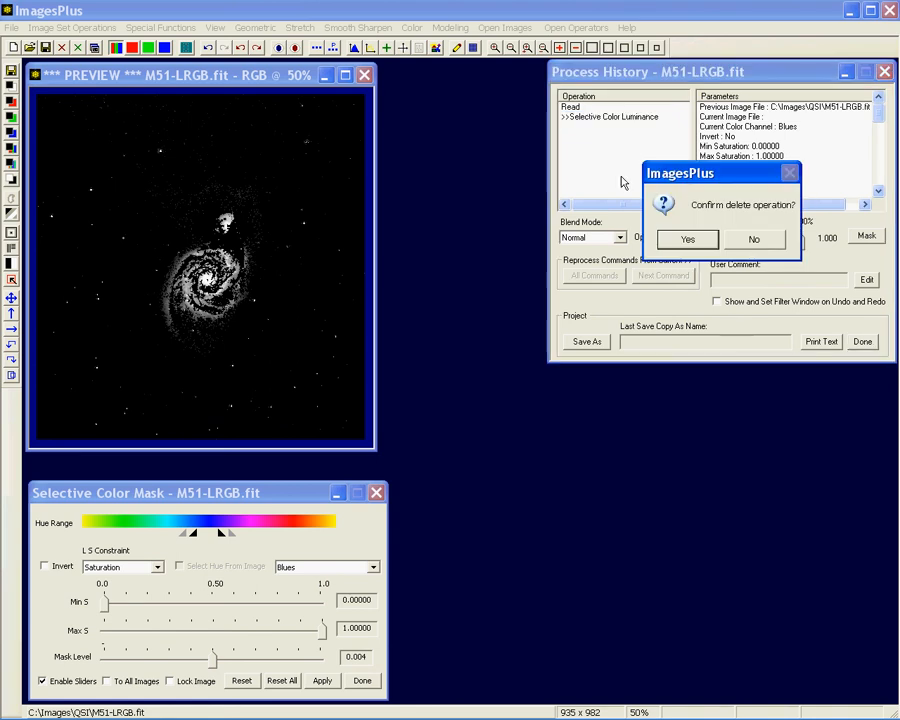
pyautogui.click(691, 239)
pyautogui.click(885, 71)
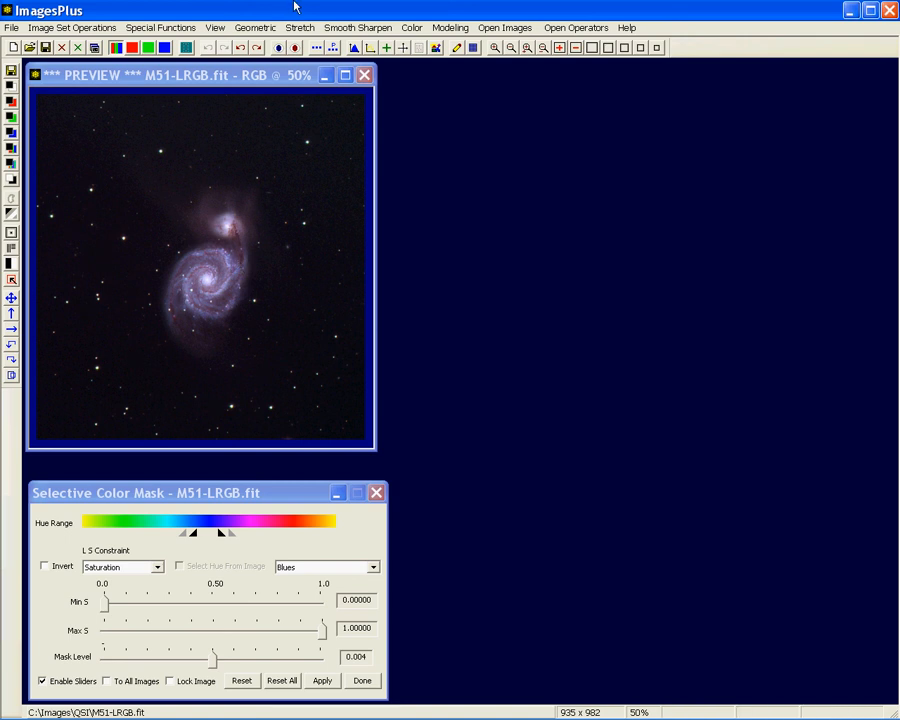
# Shift the M51-LRGB.fit image toward blue with Additive Color Balance, setting Blue to 5935 for all levels with luminance preserved
pyautogui.click(411, 27)
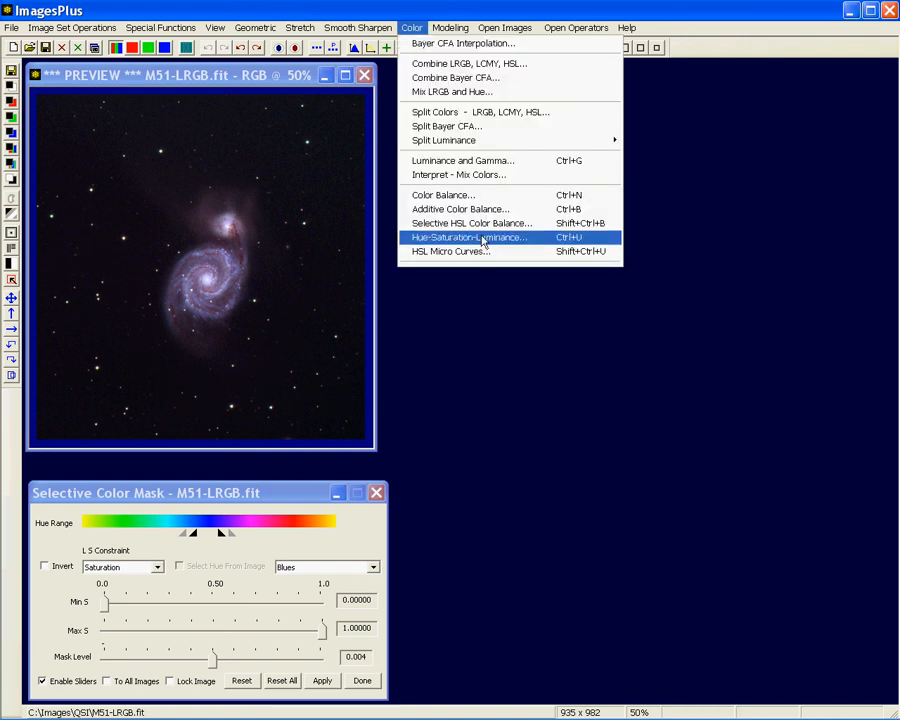
pyautogui.click(466, 208)
pyautogui.moveTo(656, 403); pyautogui.dragTo(512, 212)
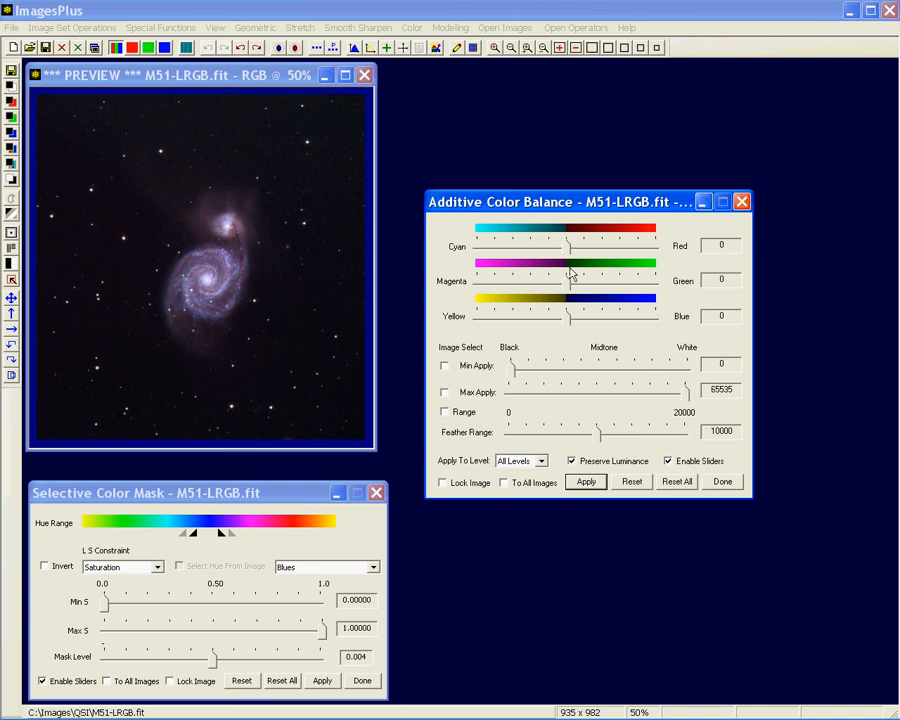
pyautogui.moveTo(566, 316); pyautogui.dragTo(582, 320)
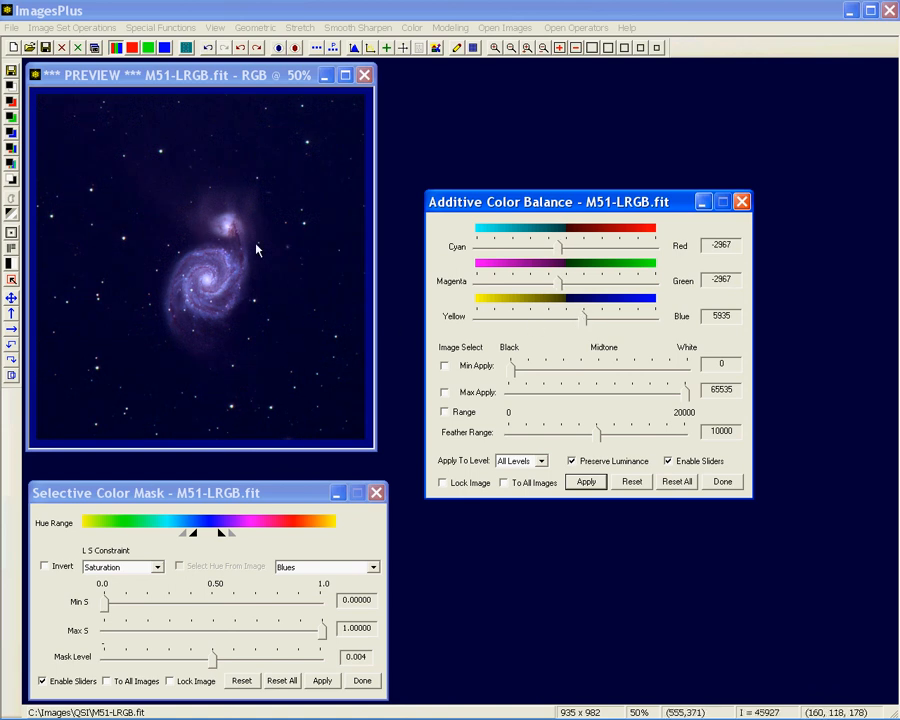
pyautogui.moveTo(492, 201); pyautogui.dragTo(476, 397)
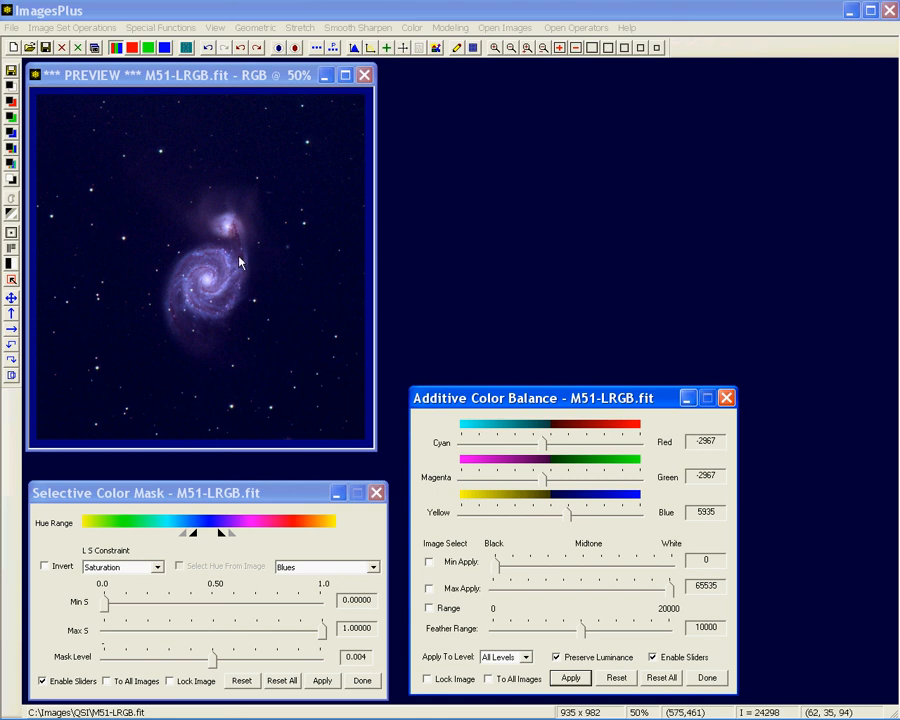
# Paste the copied M51-LRGB-L-Mask_4 mask onto the Additive Color Balance operation in the process history, and bring the color balance settings back into view
pyautogui.click(419, 47)
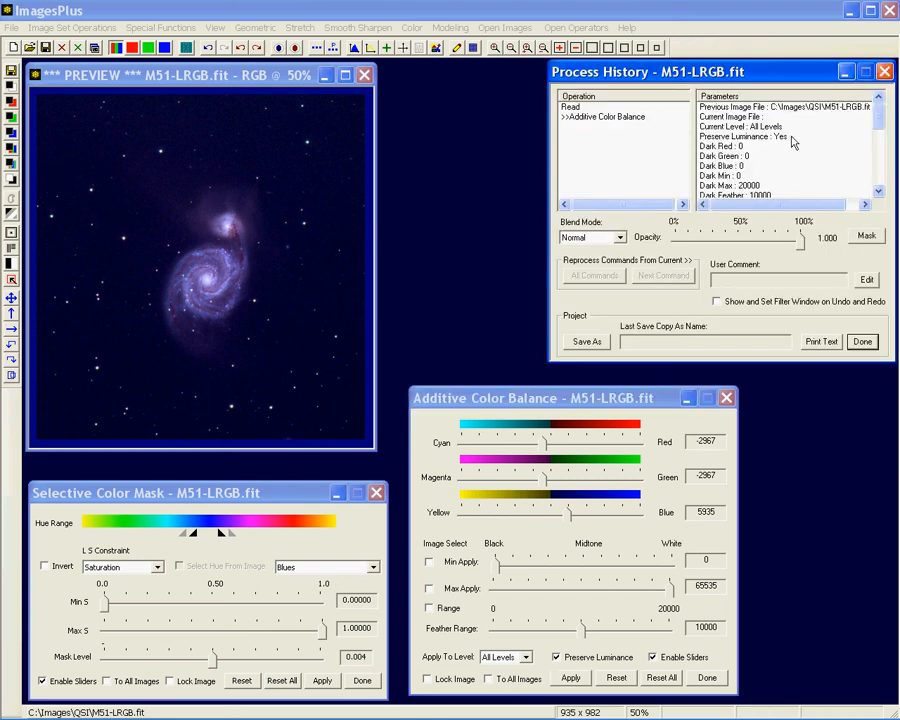
pyautogui.click(874, 242)
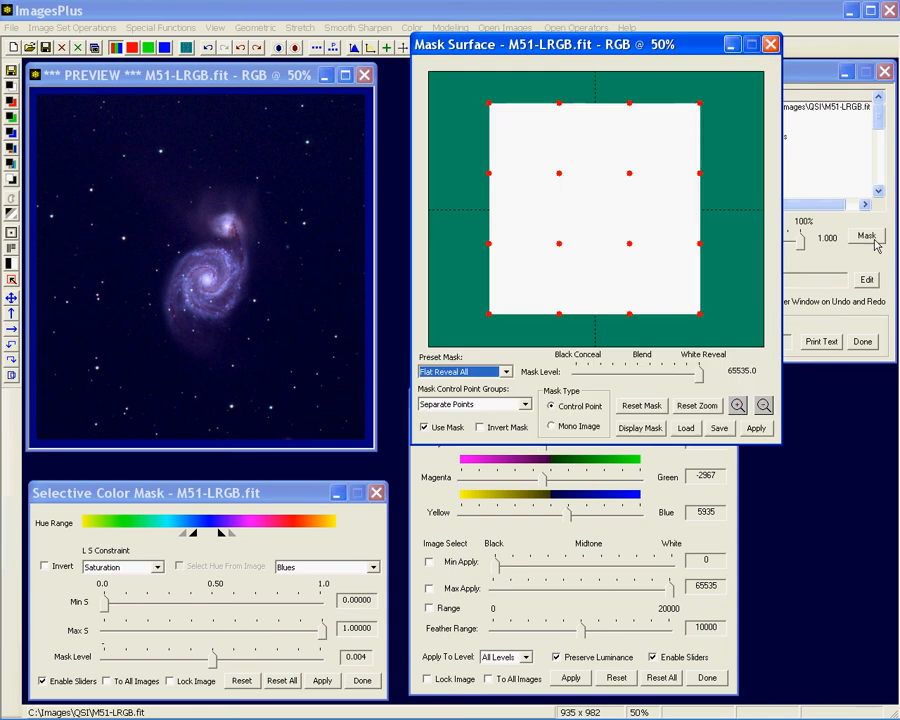
pyautogui.rightClick(670, 202)
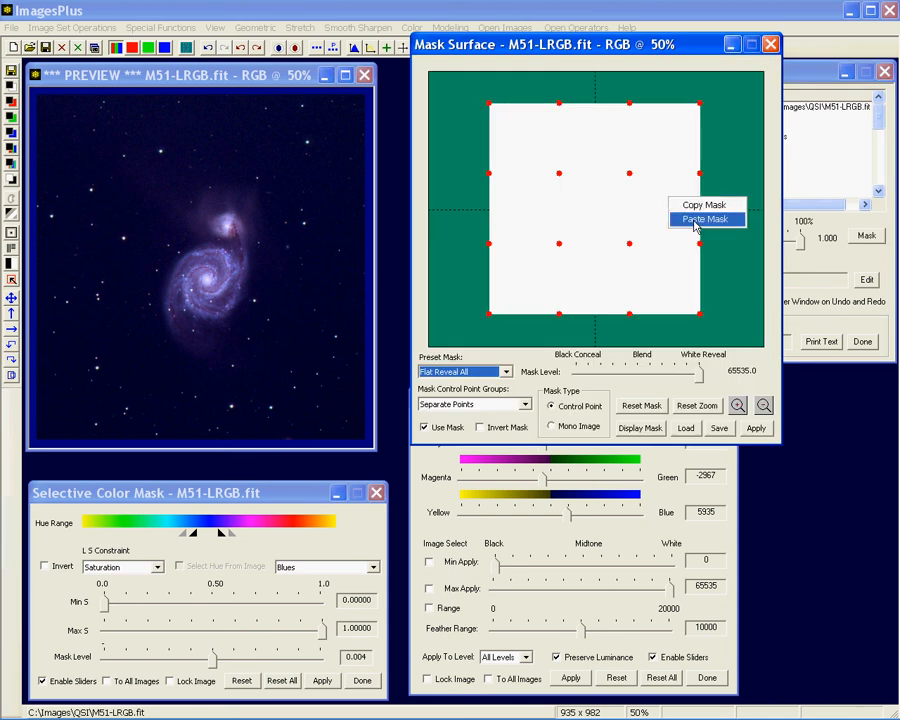
pyautogui.click(695, 219)
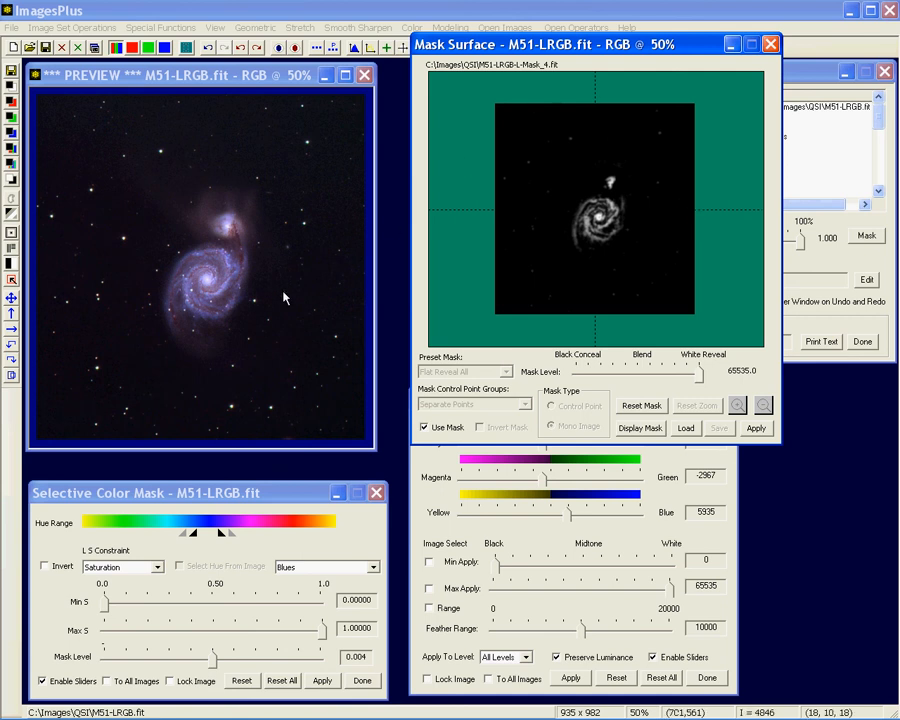
pyautogui.moveTo(518, 52); pyautogui.dragTo(493, 22)
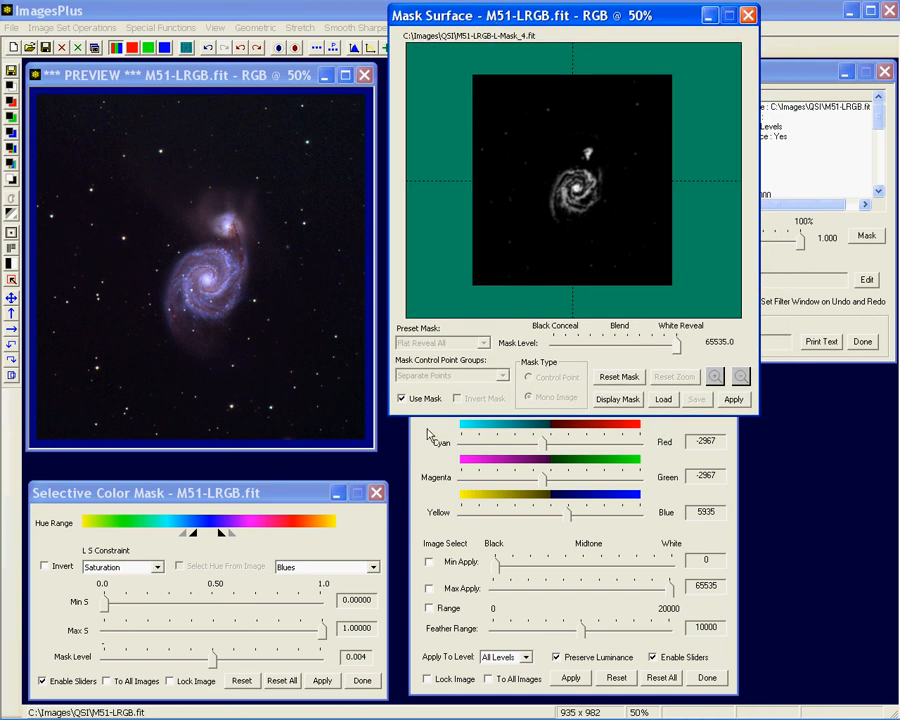
pyautogui.click(565, 548)
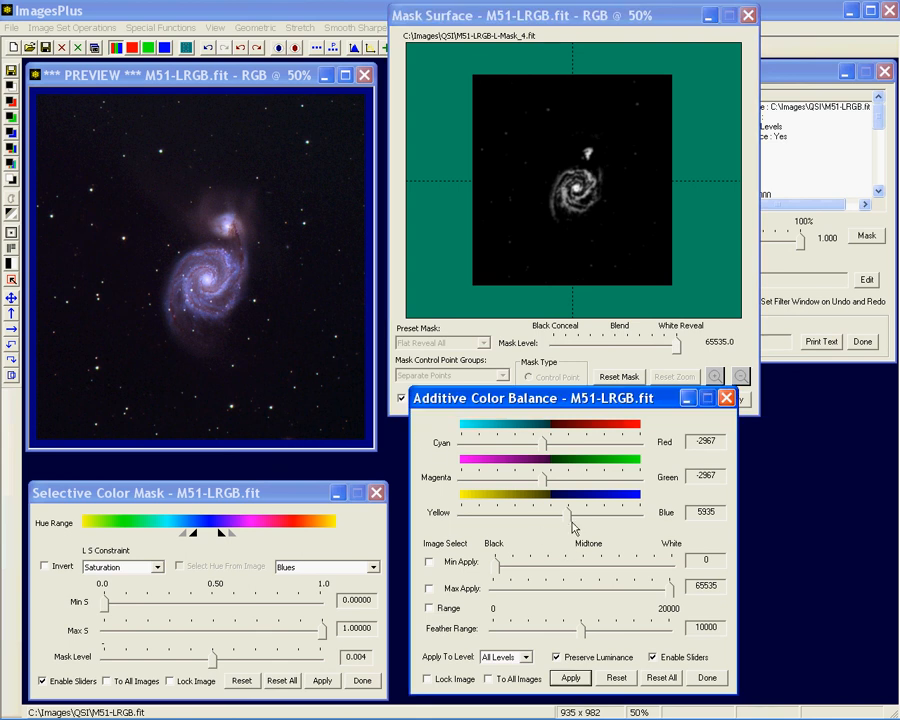